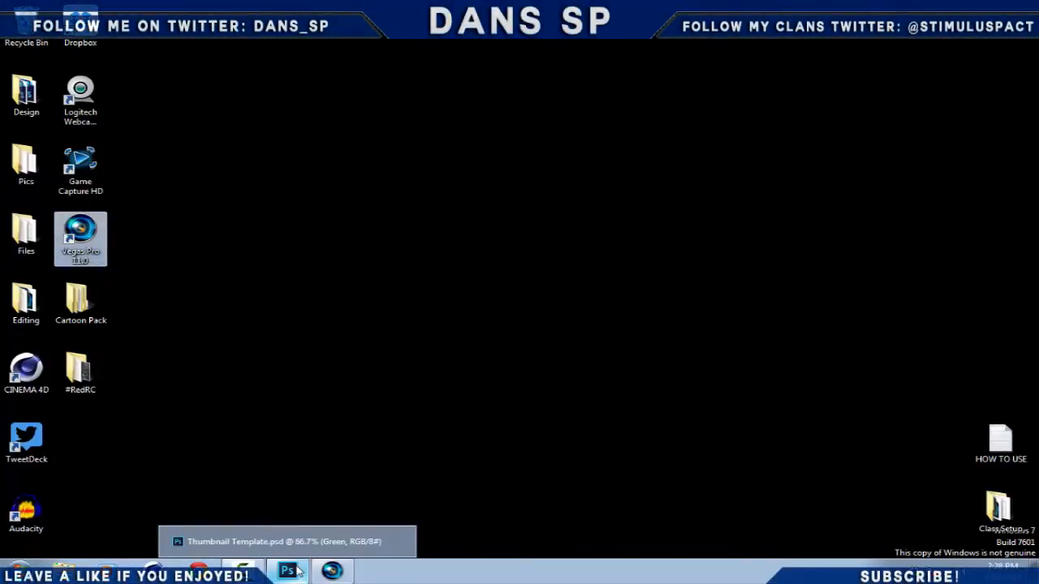
- Switch to Vegas Pro and place the playhead at about 00:00:16.14 in the gameplay clip
click(297, 571)
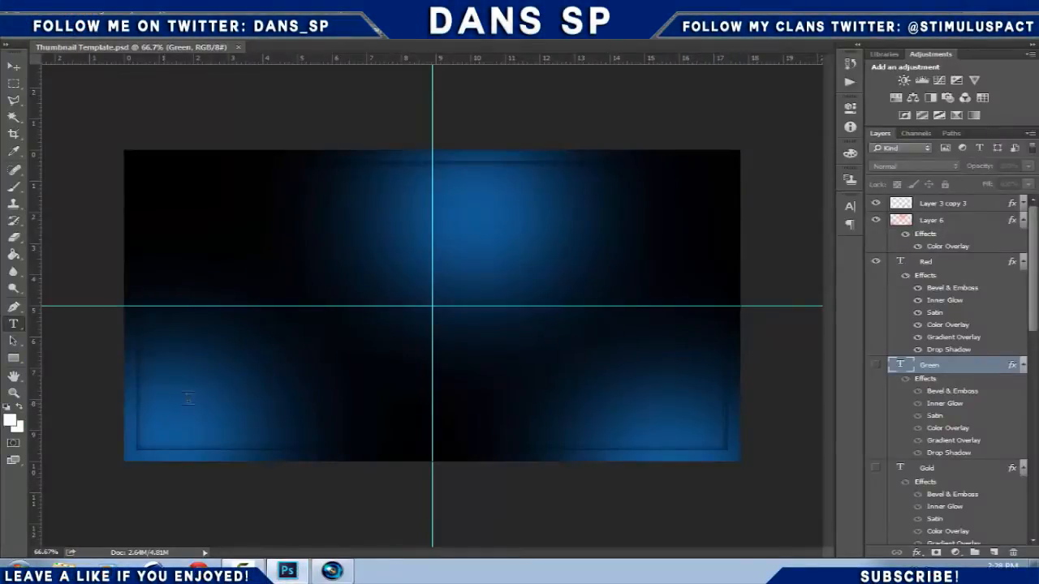
click(333, 571)
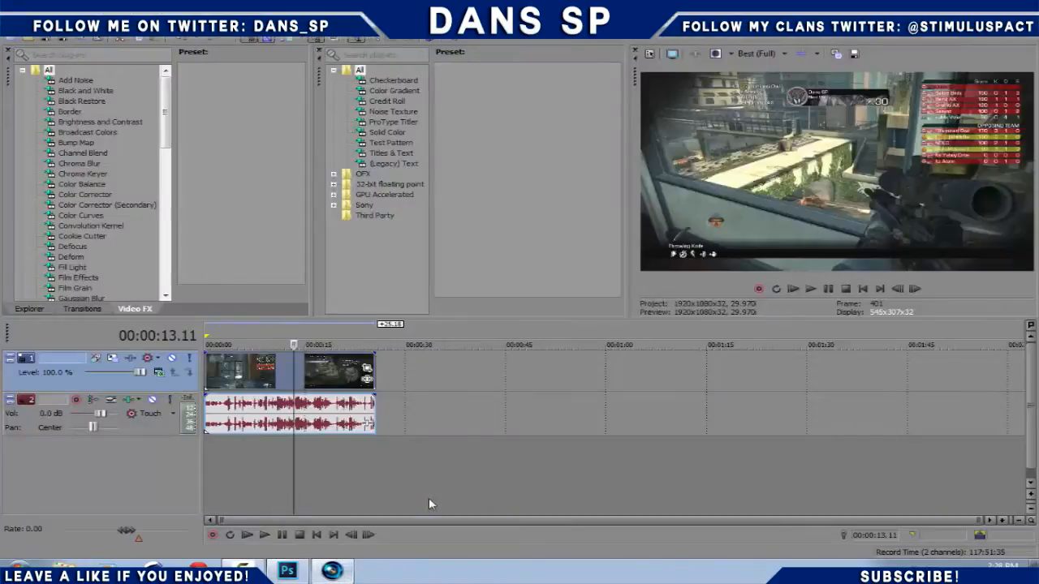
click(315, 367)
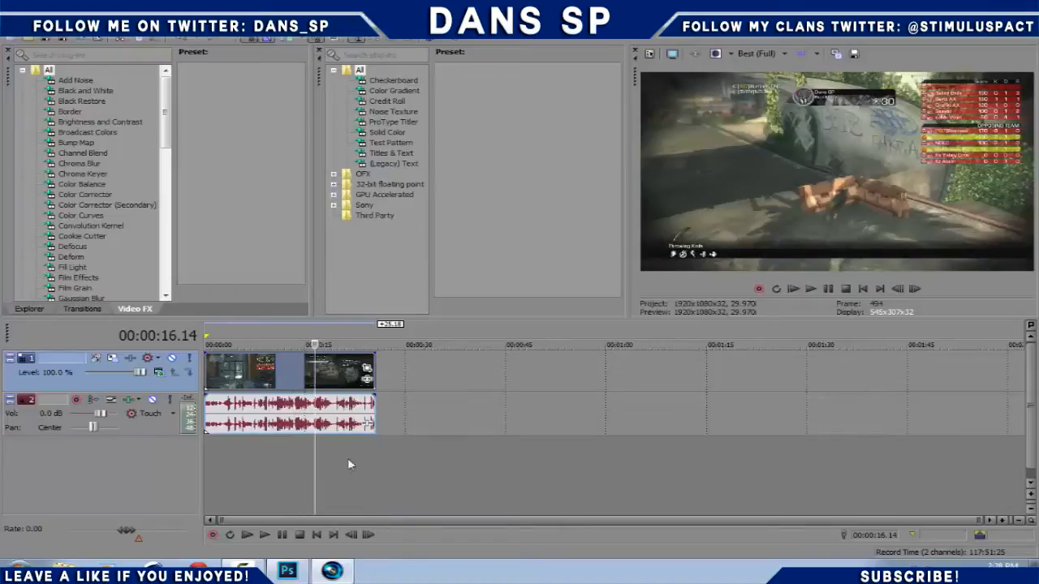
- Disable resampling in the properties of the gameplay video event
right_click(336, 398)
click(365, 349)
click(431, 233)
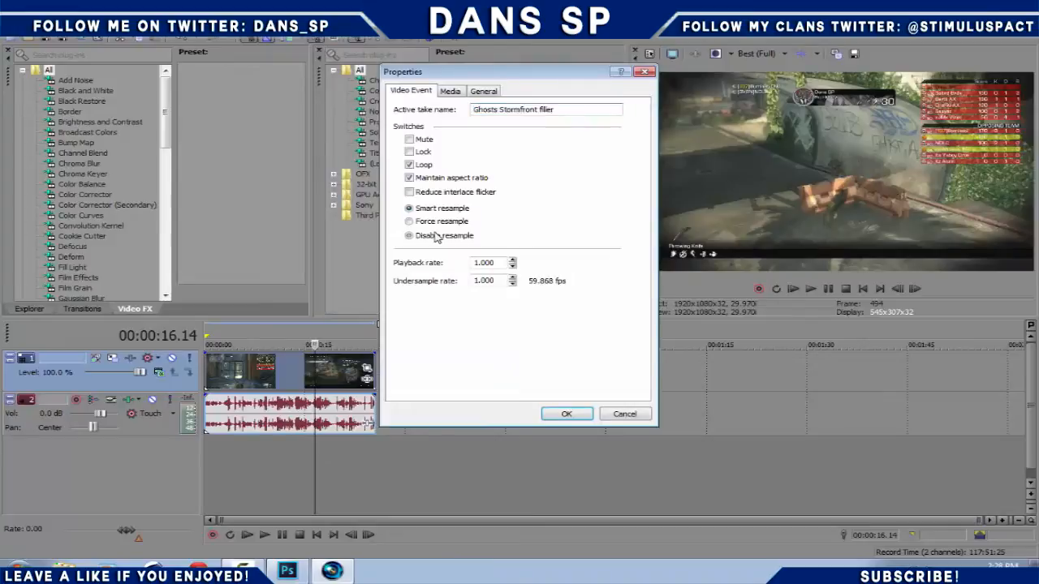
click(567, 414)
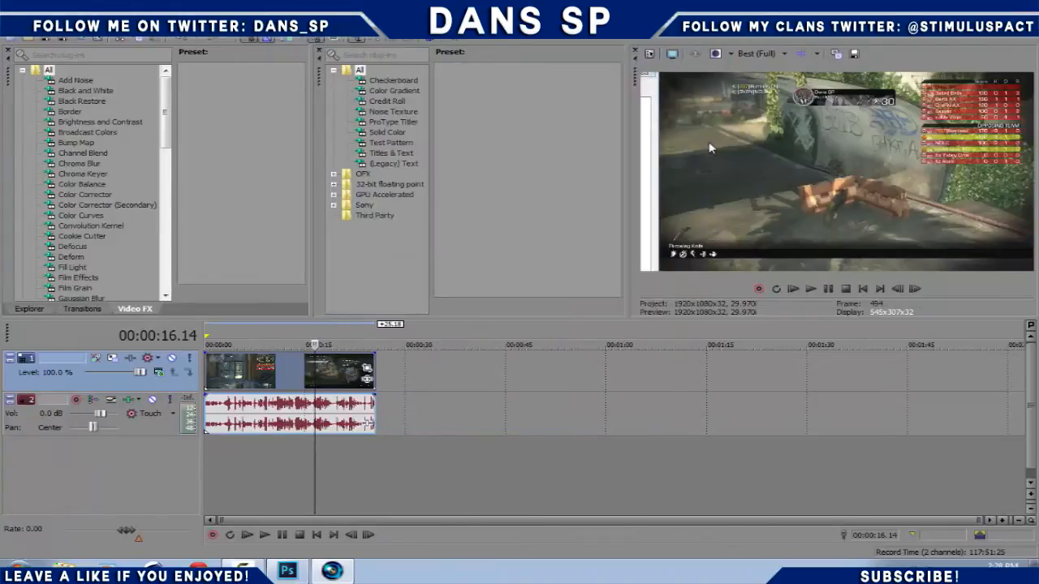
- Set the video preview quality to Best (Full)
click(761, 53)
mouse_move(787, 108)
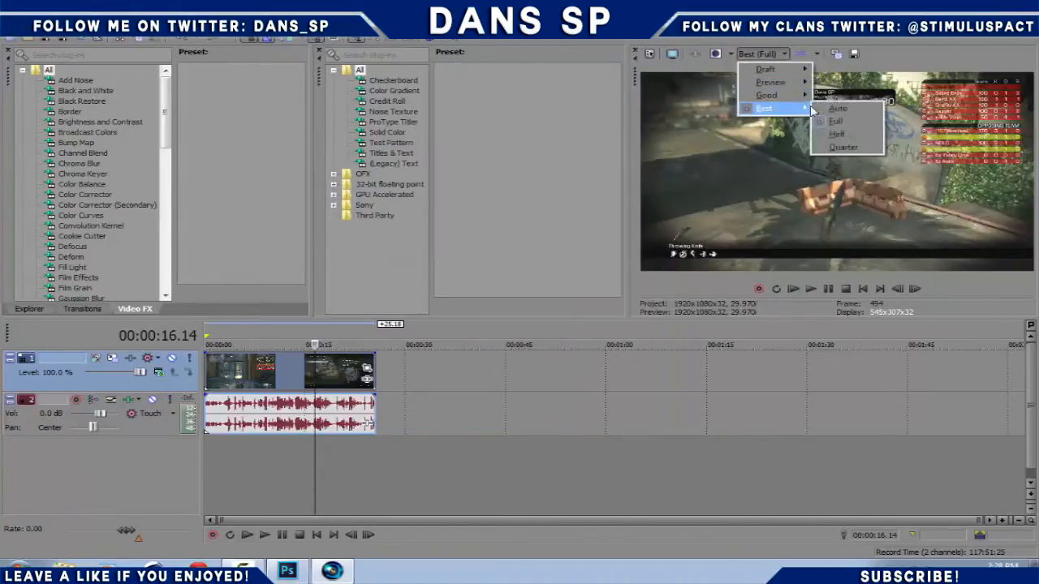
click(844, 124)
- Go through the clip frame by frame to the outstretched throwing arm at 00:00:16.00
click(352, 535)
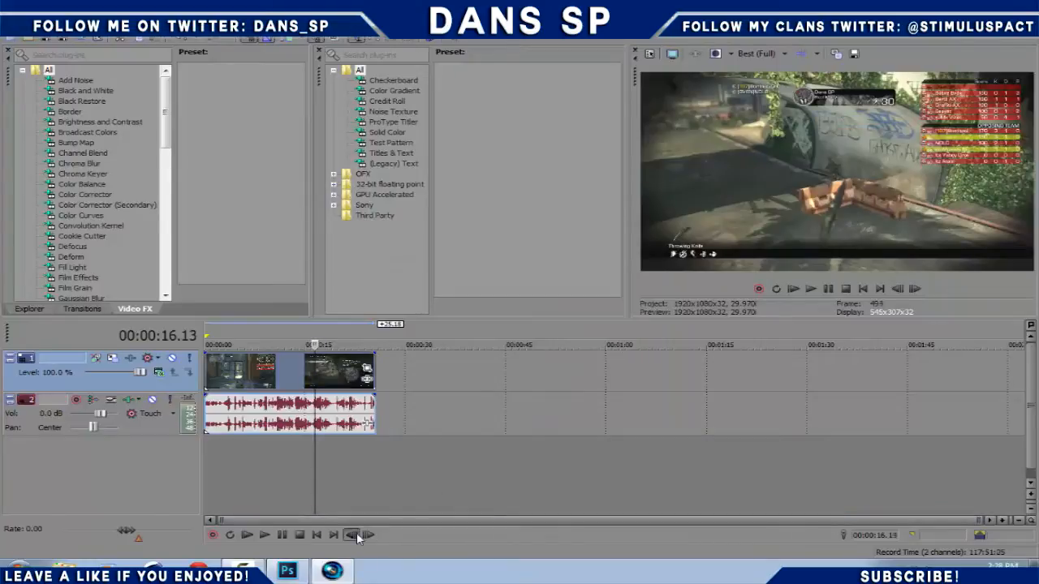
click(352, 535)
click(352, 535)
click(358, 537)
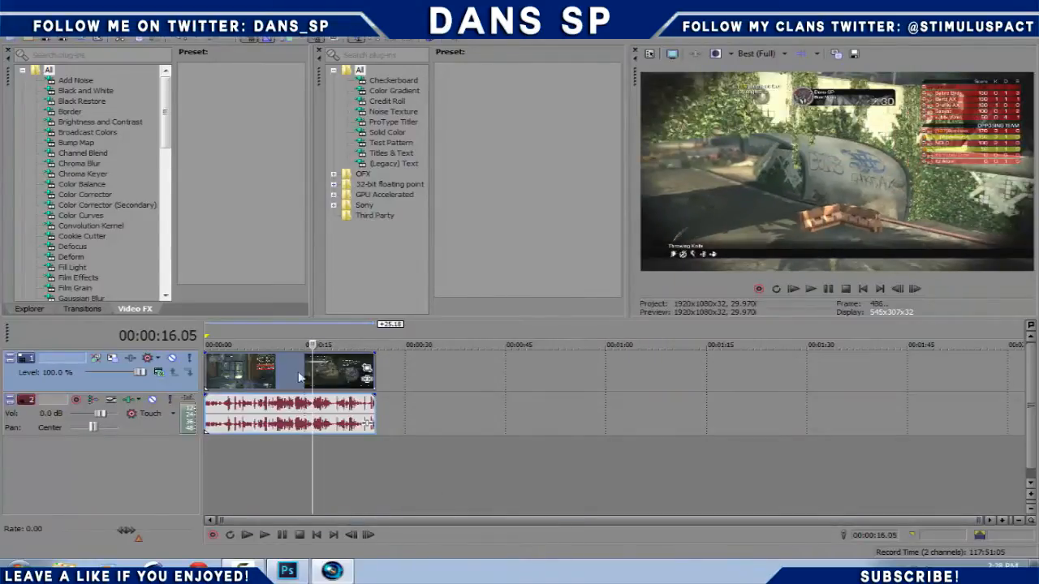
click(309, 380)
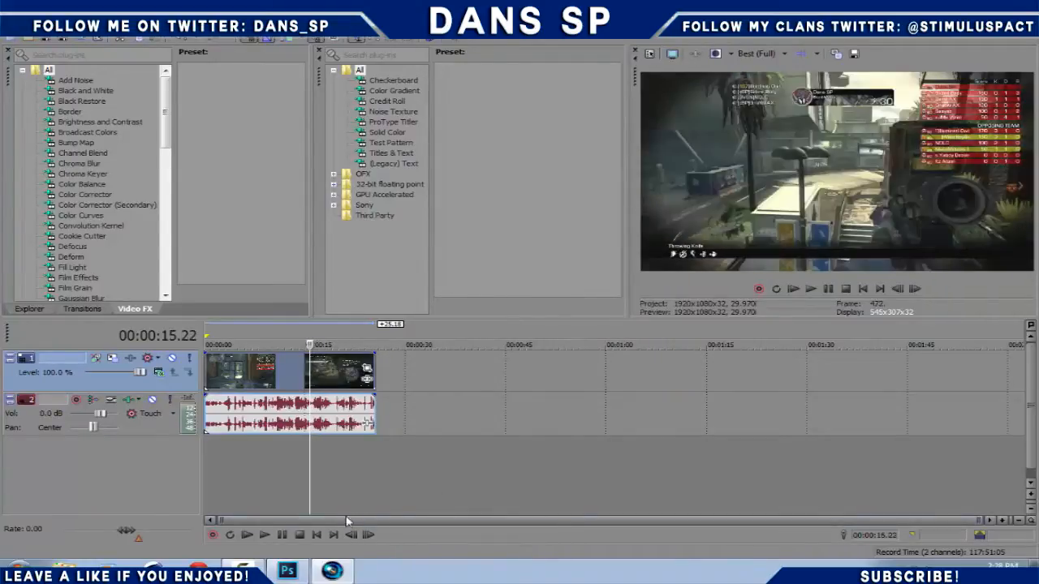
click(369, 535)
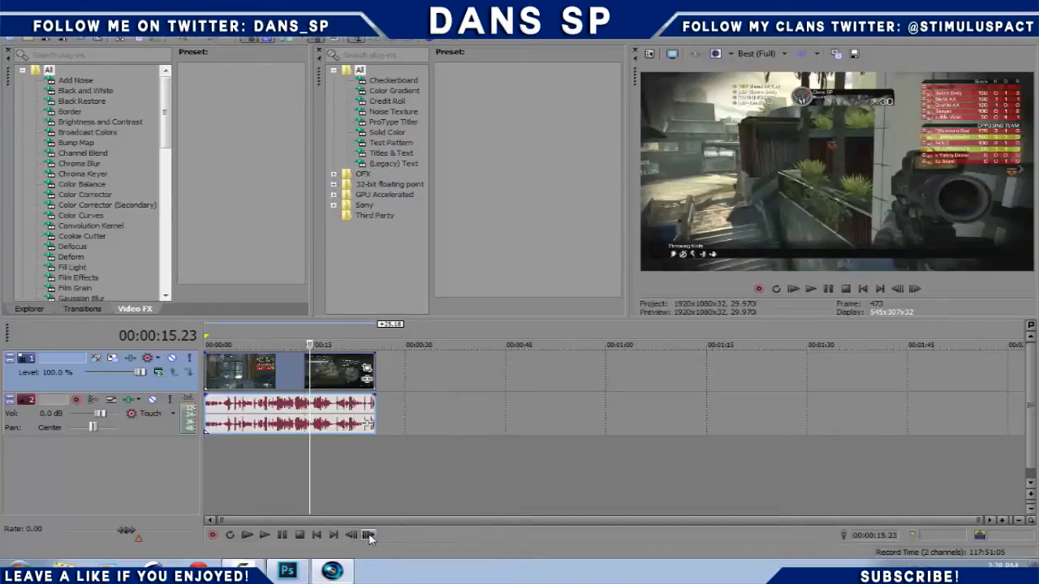
click(369, 535)
click(369, 535)
click(369, 535)
click(369, 535)
click(369, 536)
click(369, 536)
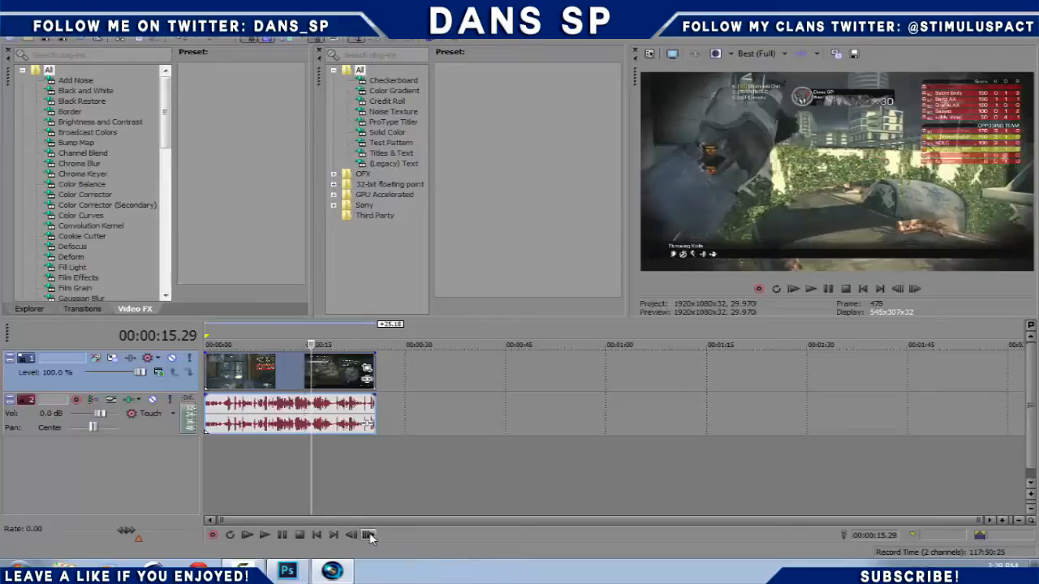
click(369, 536)
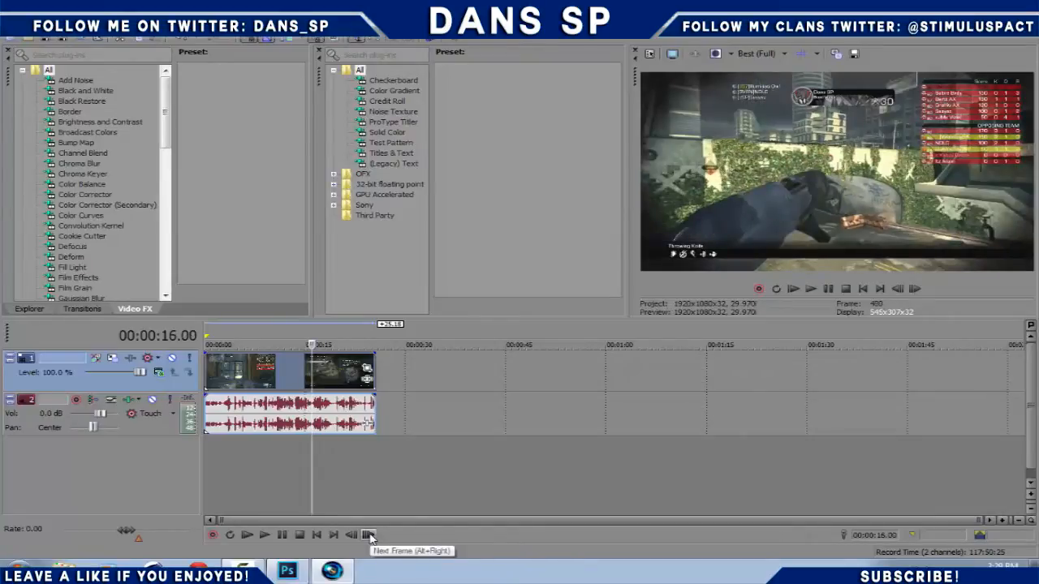
- Save a snapshot of the current frame to the desktop as the JPEG Image1, and close Vegas Pro without saving the project
click(854, 54)
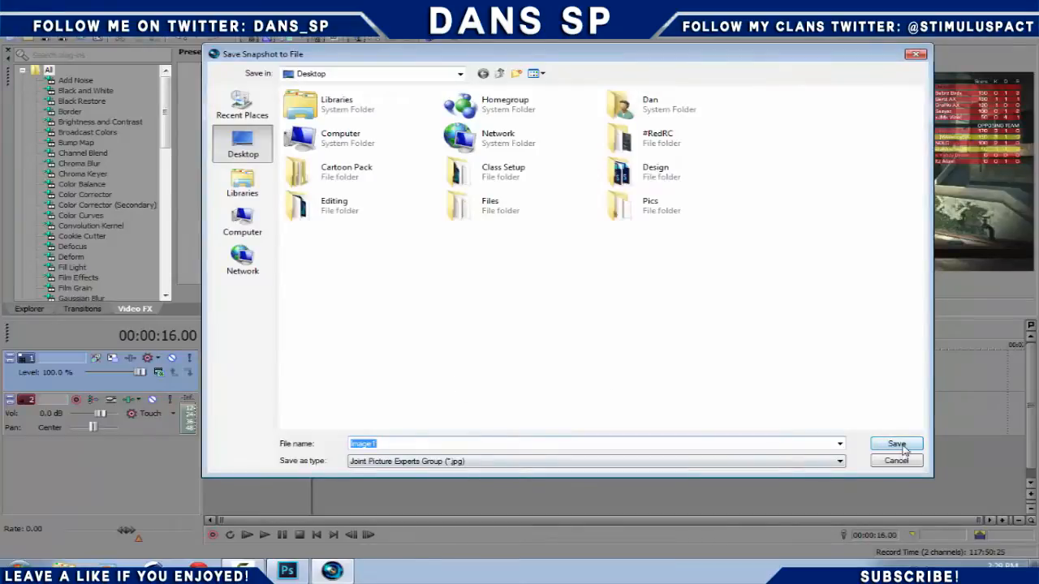
click(892, 443)
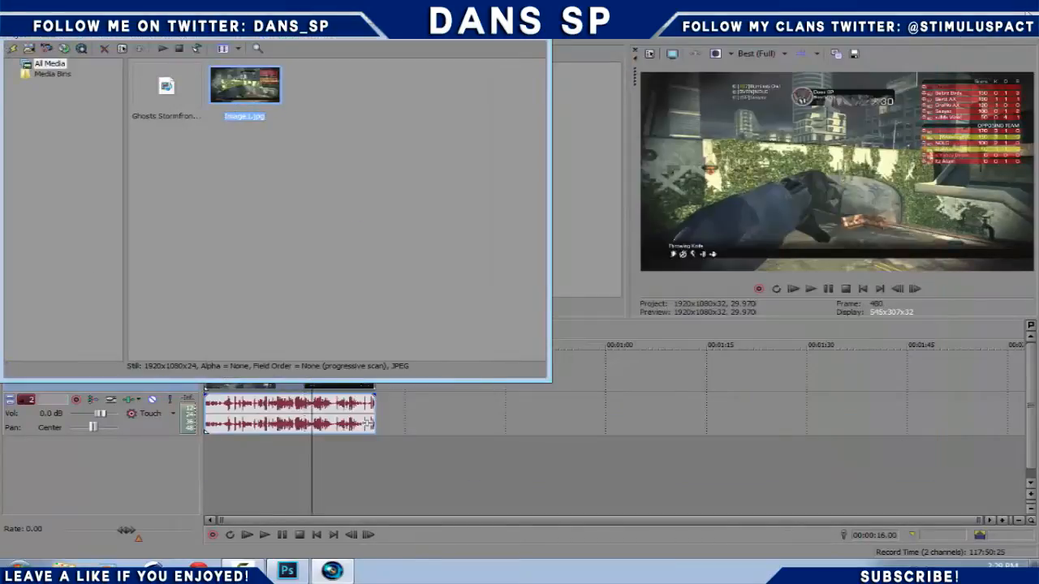
click(539, 39)
key(alt+F4)
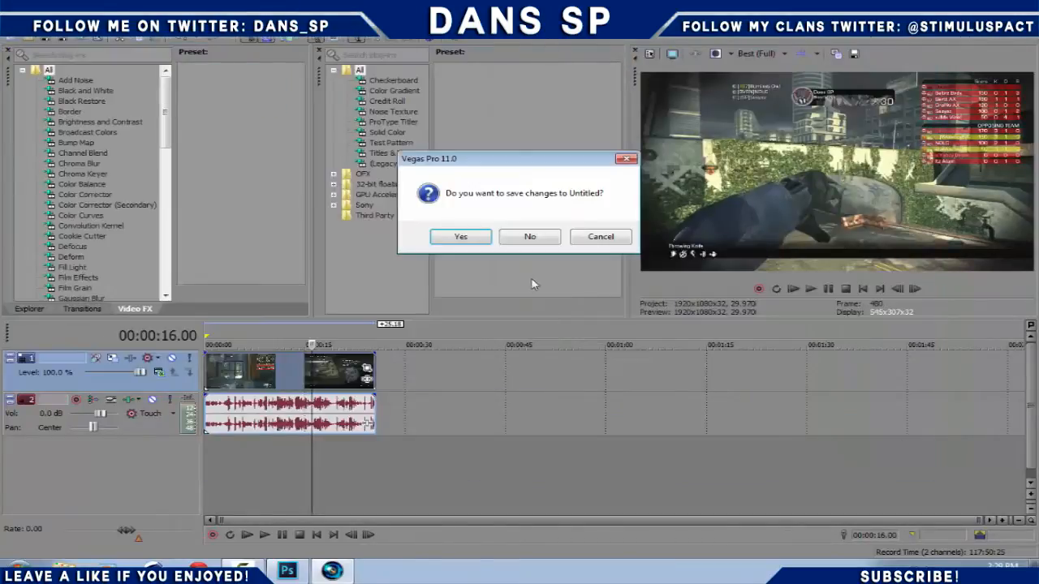
click(530, 236)
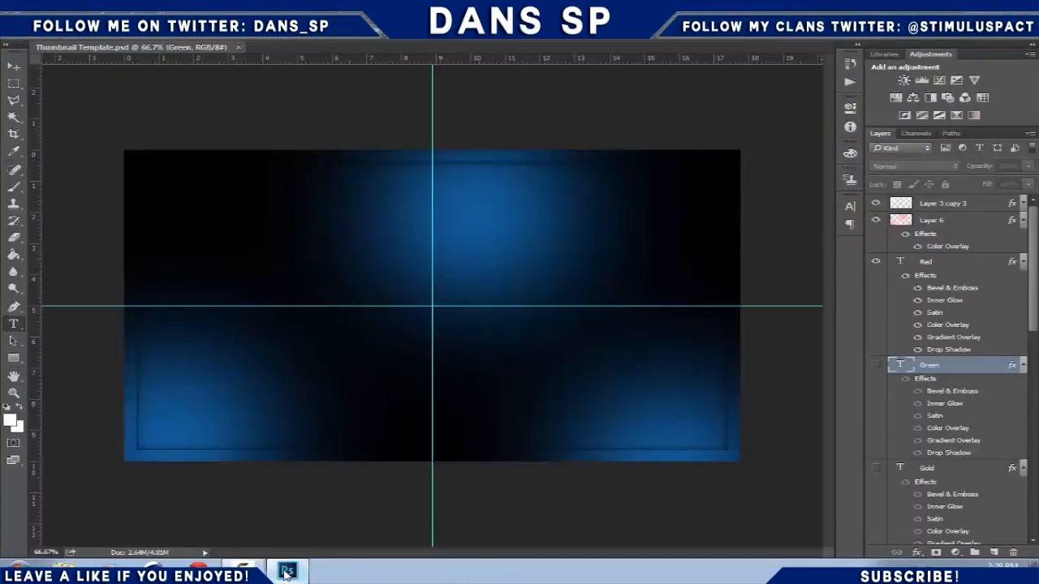
- Switch to Photoshop and open the Image1 picture from the desktop
mouse_move(287, 571)
click(36, 28)
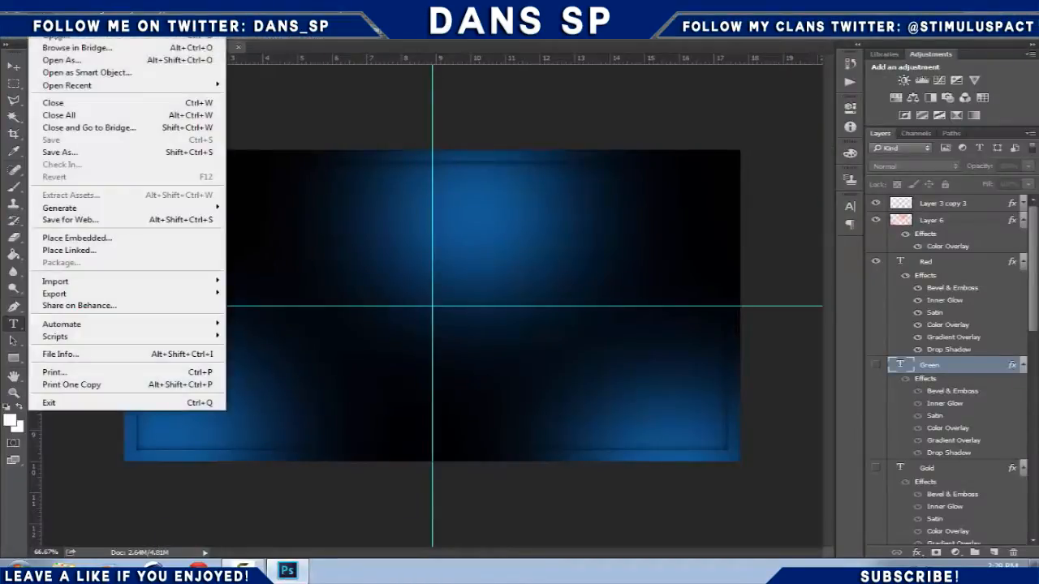
click(64, 38)
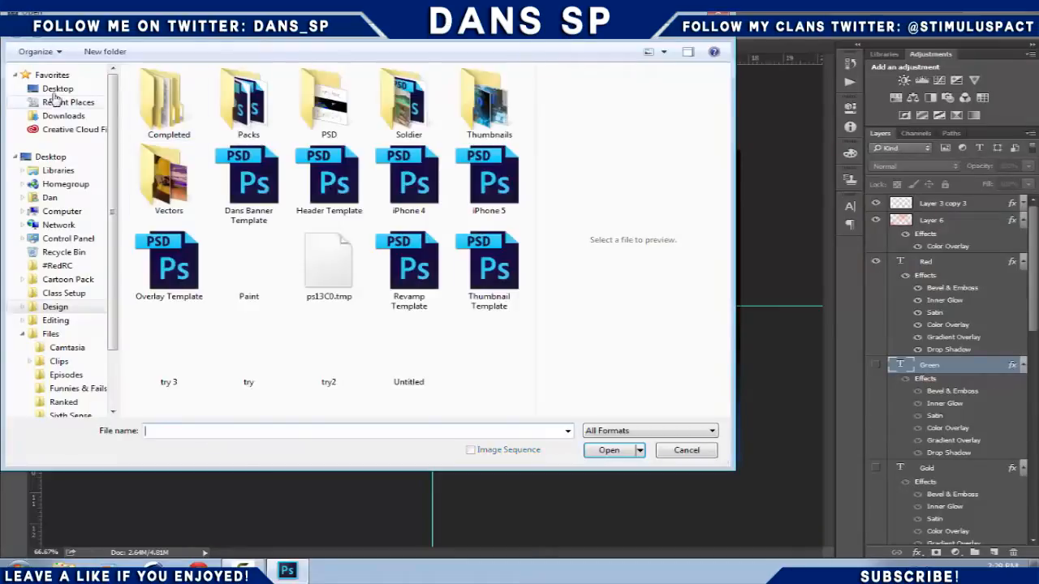
click(57, 90)
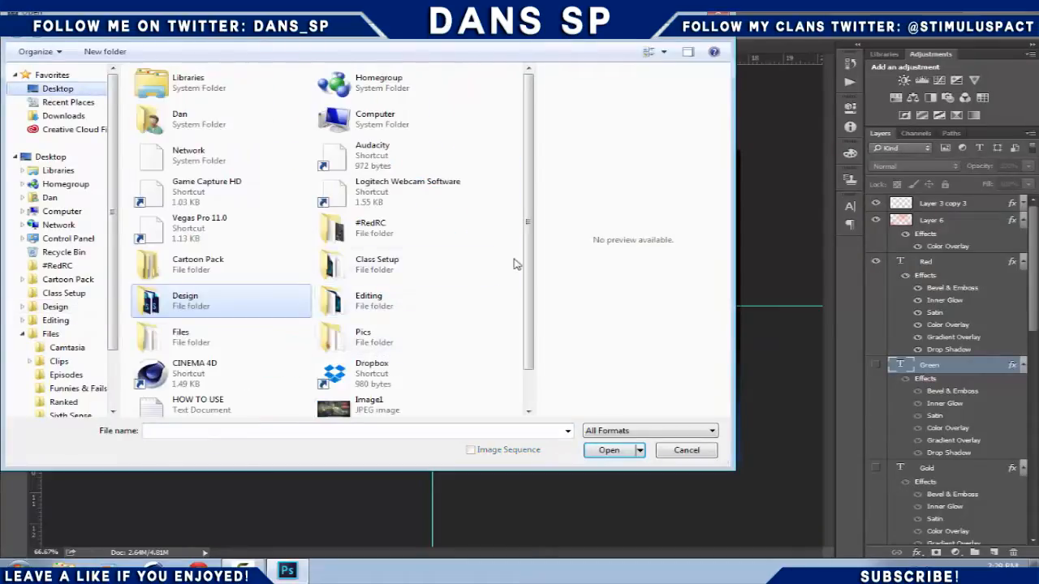
double_click(423, 411)
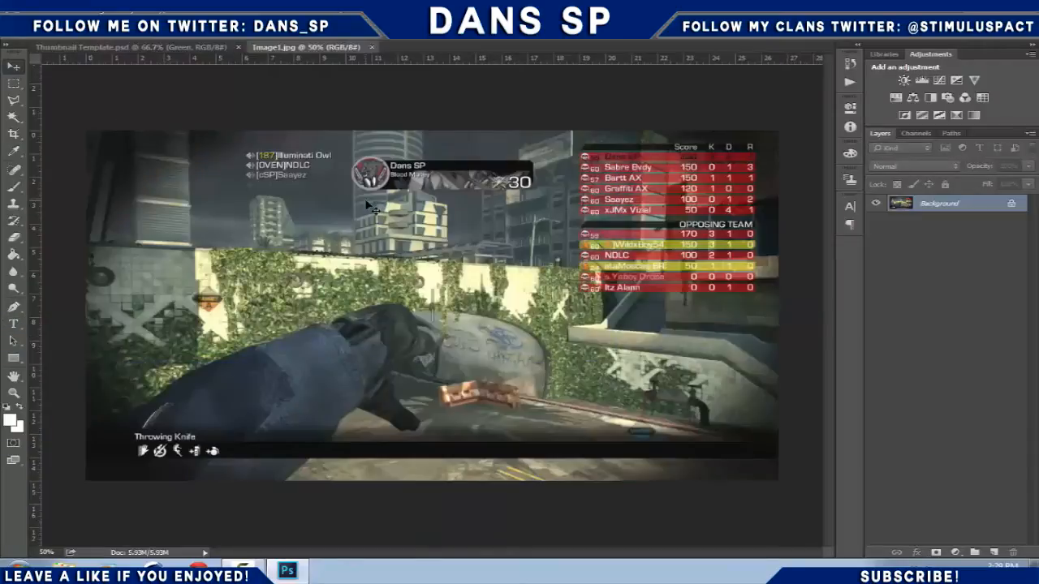
- Bring the Image1 picture into Thumbnail Template.psd and scale it to fill the whole canvas
drag(191, 47, 357, 307)
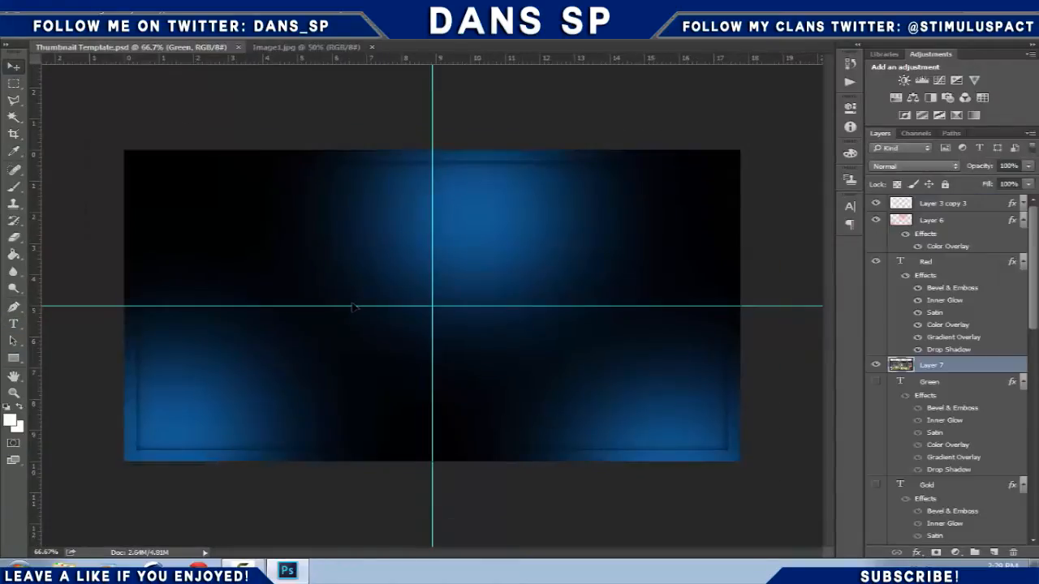
drag(229, 268, 509, 182)
drag(266, 122, 166, 211)
drag(697, 440, 739, 461)
key(Return)
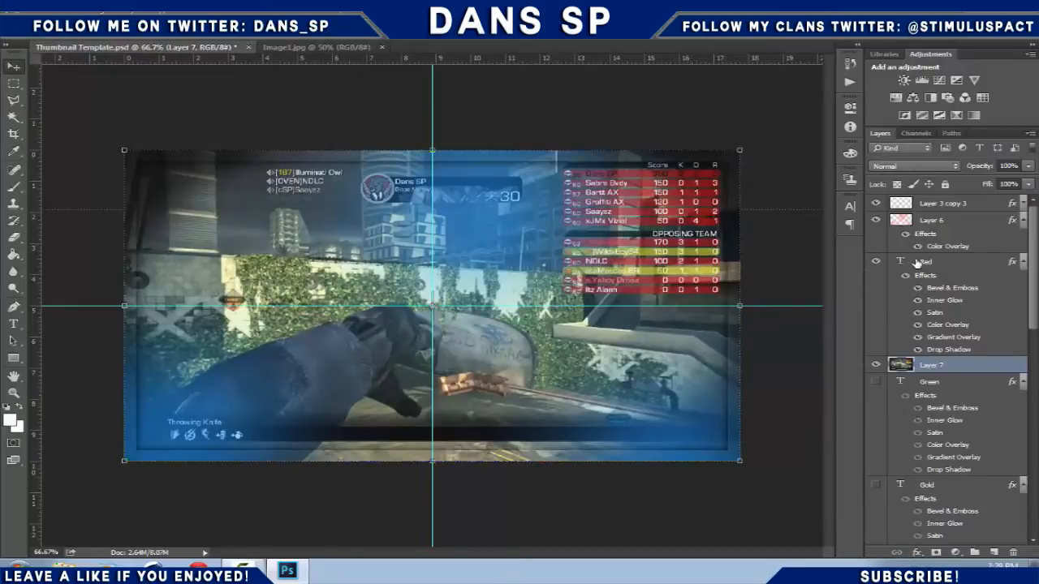
- Move the gameplay picture's layer directly below Layer 6, and hide Layer 6 and the Red text layer
drag(928, 361, 899, 231)
click(876, 220)
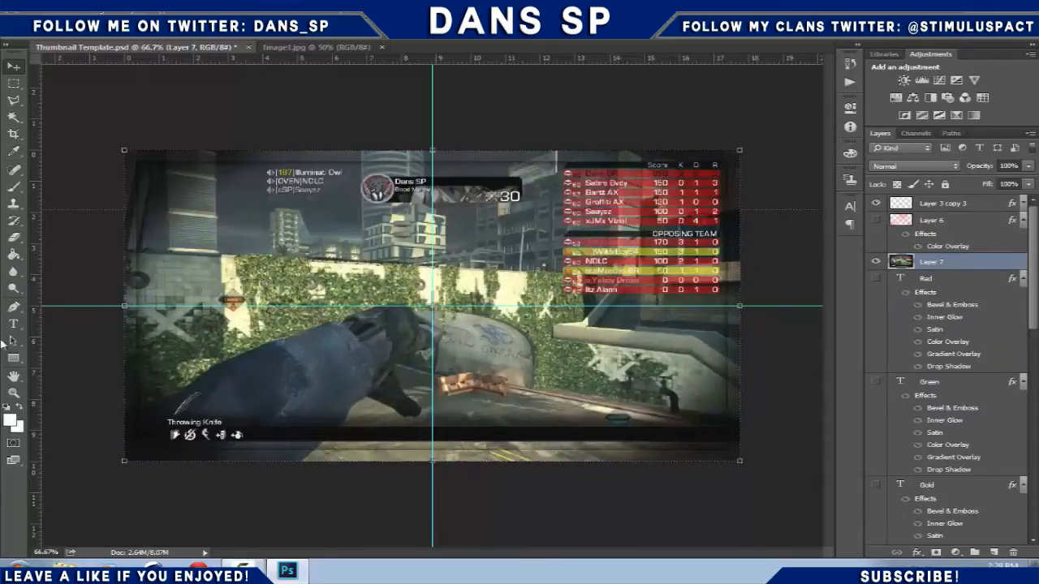
- Start a Pen tool path outside the canvas beside the arm and trace the lower part of the sleeve's upper edge
click(13, 307)
click(47, 553)
text(400)
key(Return)
drag(499, 555, 302, 515)
scroll(455, 345, down, 14)
click(309, 346)
click(370, 335)
click(407, 325)
click(439, 314)
click(482, 302)
click(514, 286)
click(540, 280)
click(574, 275)
click(593, 259)
click(630, 241)
click(659, 228)
click(690, 205)
click(722, 188)
click(745, 163)
click(470, 148)
click(513, 130)
click(562, 106)
click(608, 85)
- Continue the path along the rest of the sleeve's upper edge and over the top of the gloved hand
scroll(430, 320, up, 5)
drag(395, 552, 490, 552)
click(404, 201)
click(440, 182)
scroll(327, 306, up, 2)
click(205, 210)
click(244, 197)
click(307, 169)
click(356, 150)
click(397, 154)
click(414, 161)
scroll(478, 278, up, 2)
click(503, 162)
click(551, 161)
click(591, 151)
click(645, 153)
click(689, 171)
drag(711, 202, 741, 197)
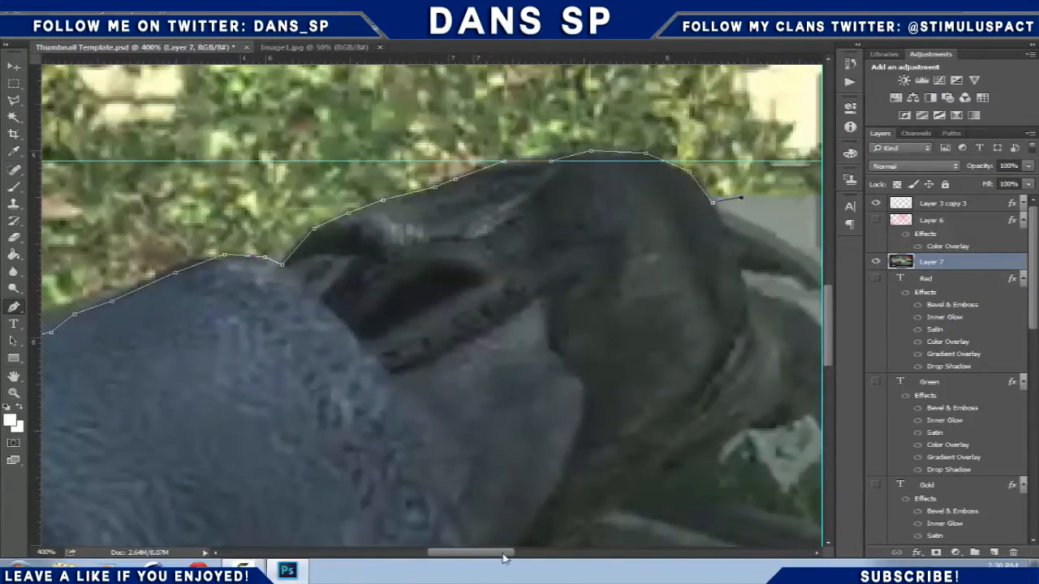
- Continue the path around the fingers and back along the hand's underside to the base of the thumb
drag(503, 557, 559, 557)
scroll(267, 225, down, 1)
click(264, 221)
click(276, 228)
click(307, 228)
click(340, 247)
click(370, 249)
click(399, 264)
click(301, 386)
click(281, 382)
click(249, 387)
click(227, 395)
click(198, 419)
click(168, 437)
click(117, 482)
click(119, 516)
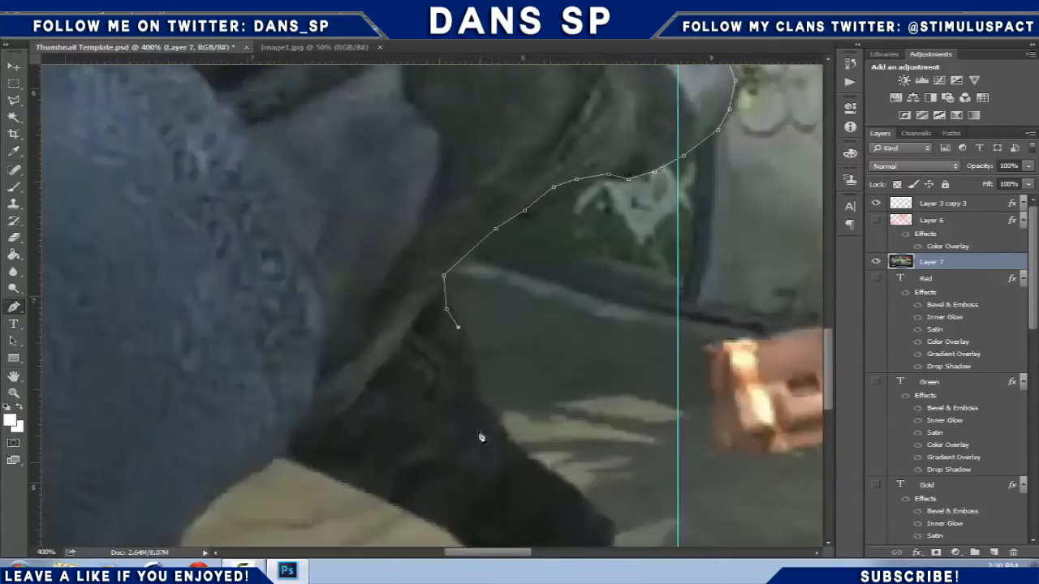
- Continue the path around the thumb and onto the lower edge of the sleeve
scroll(480, 438, down, 2)
click(475, 307)
click(484, 345)
click(529, 389)
click(591, 438)
click(607, 484)
click(560, 503)
click(529, 505)
click(513, 506)
click(463, 476)
click(435, 449)
click(353, 412)
click(284, 385)
click(239, 407)
click(208, 431)
click(184, 460)
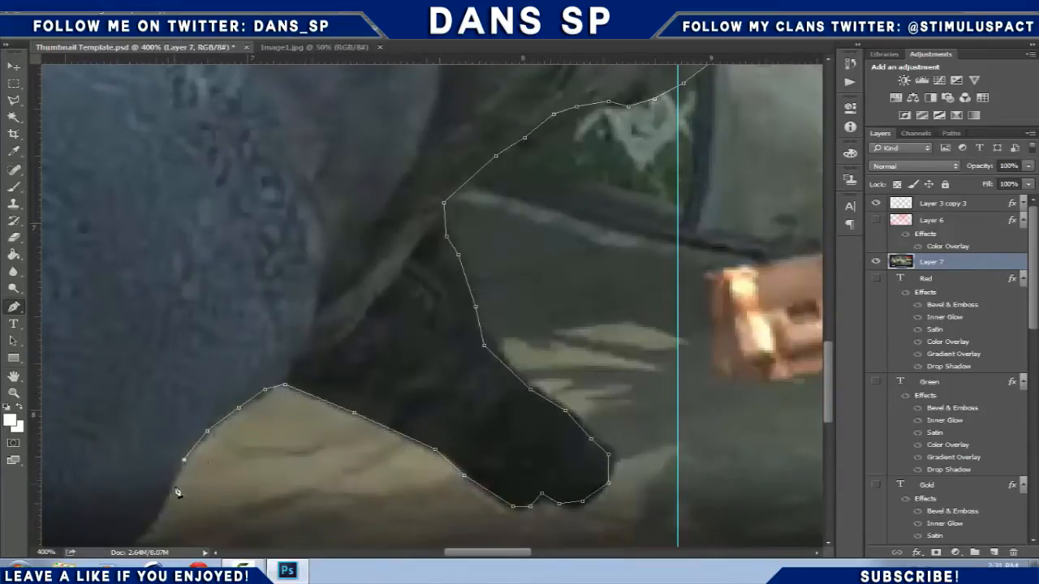
click(168, 491)
click(158, 512)
- Trace the remaining lower sleeve edge, run the path outside the canvas, and close it at its starting point
scroll(315, 441, down, 4)
click(461, 434)
drag(473, 554, 328, 553)
click(372, 524)
click(359, 538)
scroll(444, 414, down, 2)
scroll(444, 415, down, 3)
click(466, 368)
click(385, 445)
click(259, 477)
click(122, 379)
click(151, 155)
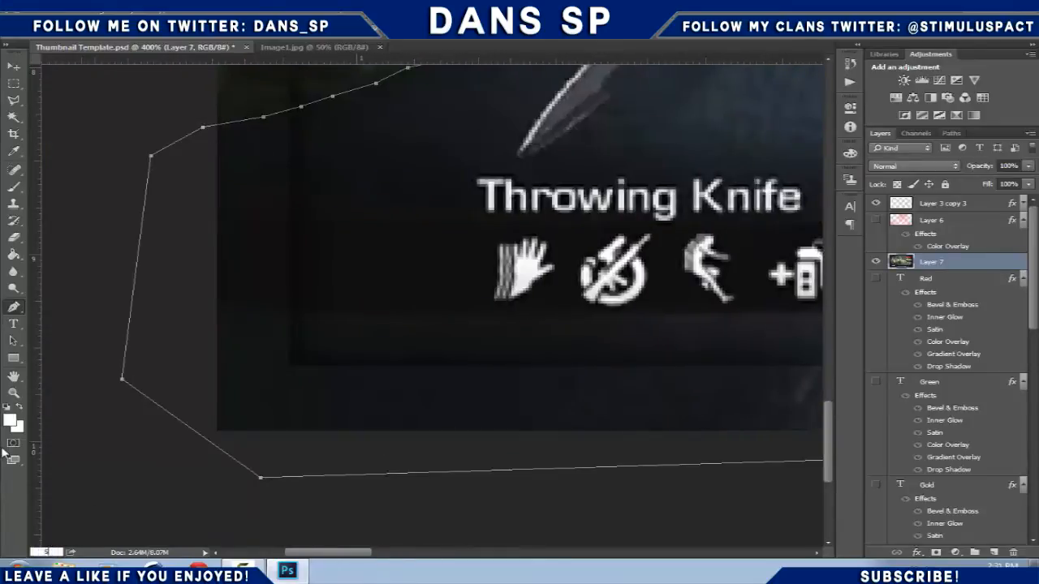
- Convert the arm path into a selection and copy the selected arm to a new layer
text(50)
key(Return)
right_click(354, 354)
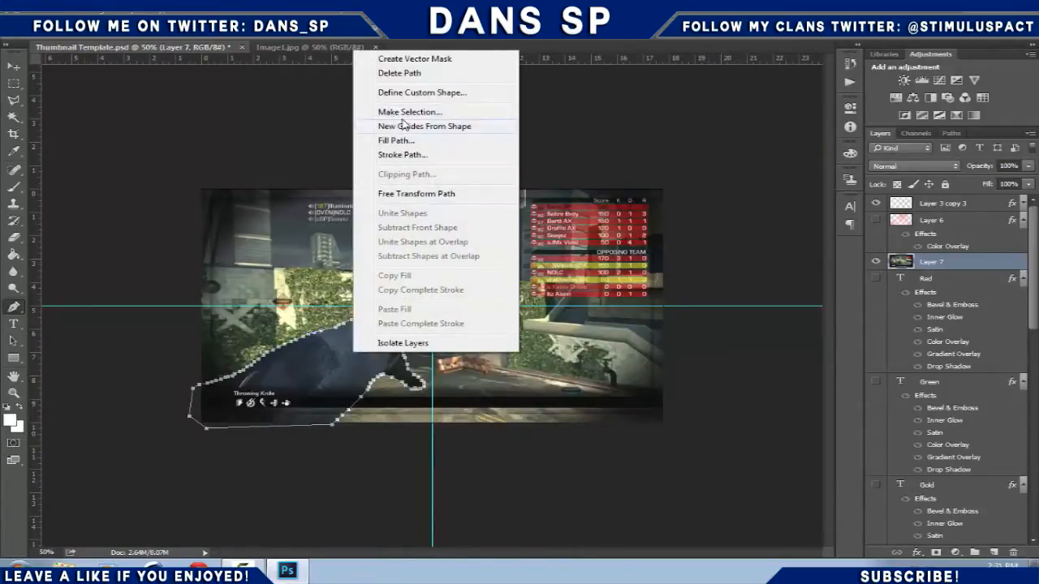
click(398, 105)
key(Return)
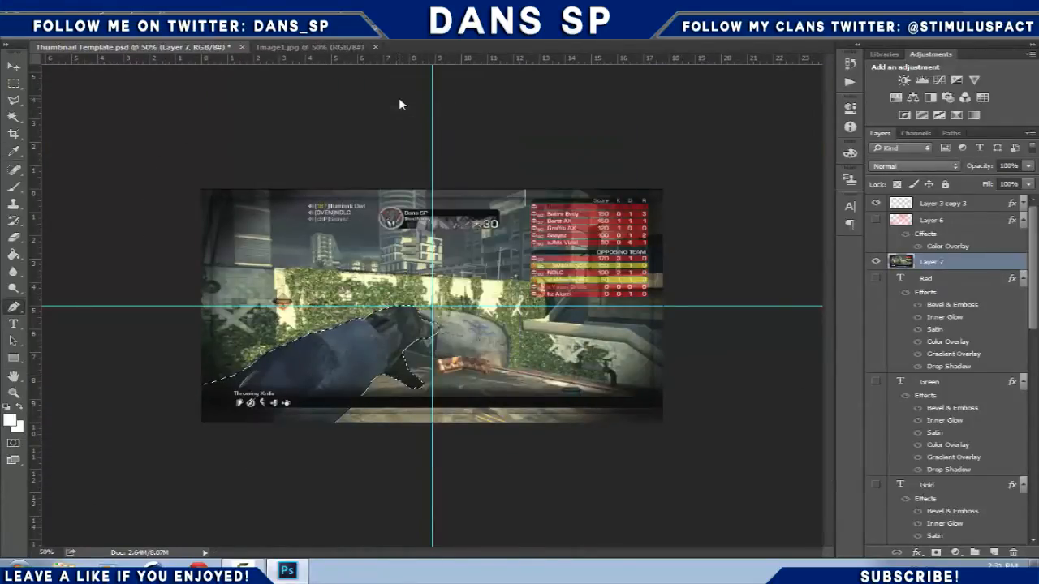
key(ctrl+j)
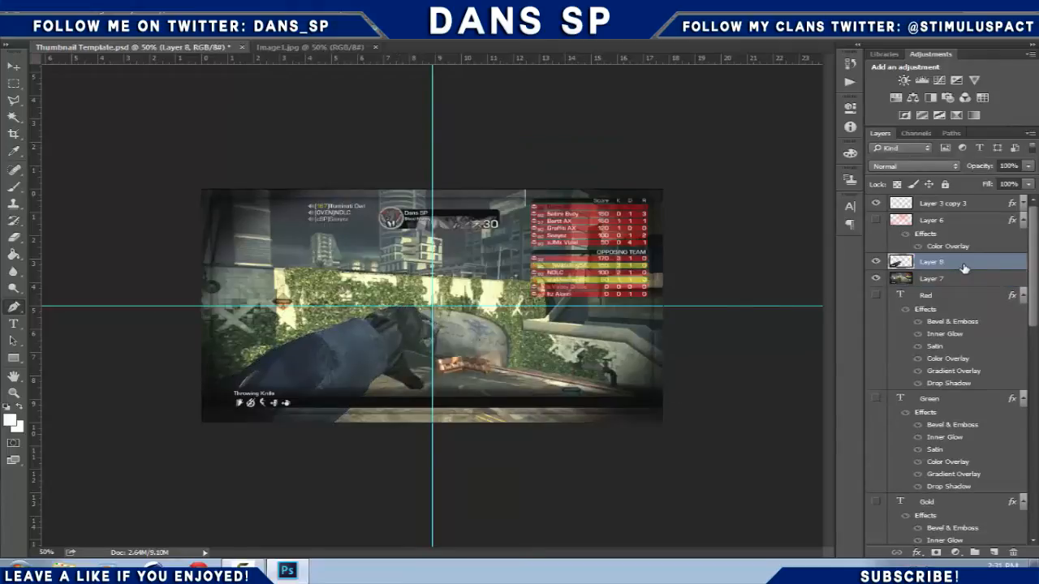
- Move the cut-out arm layer above Layer 6 and make Layer 6 visible
click(916, 279)
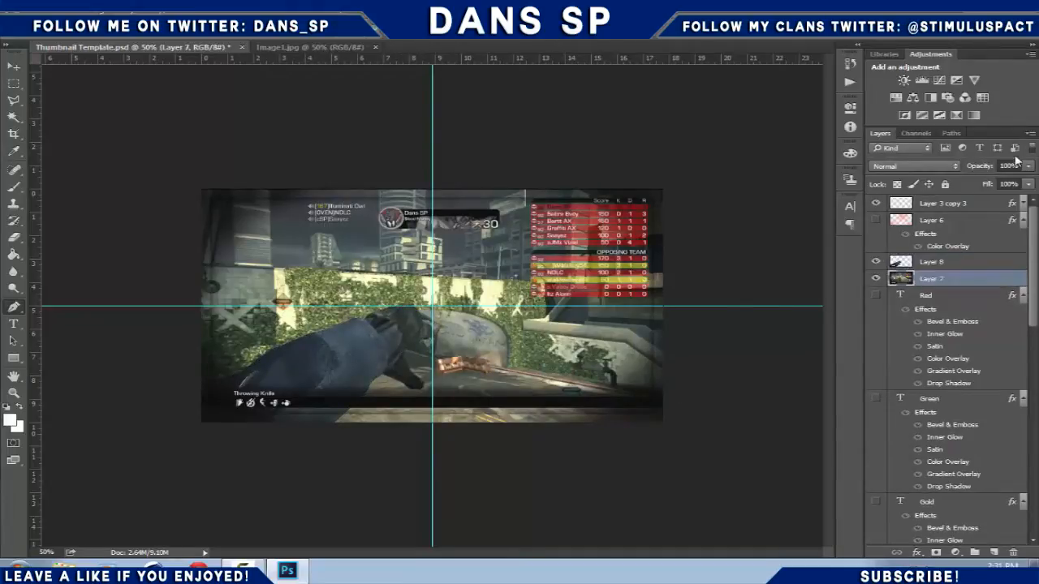
drag(955, 264, 951, 239)
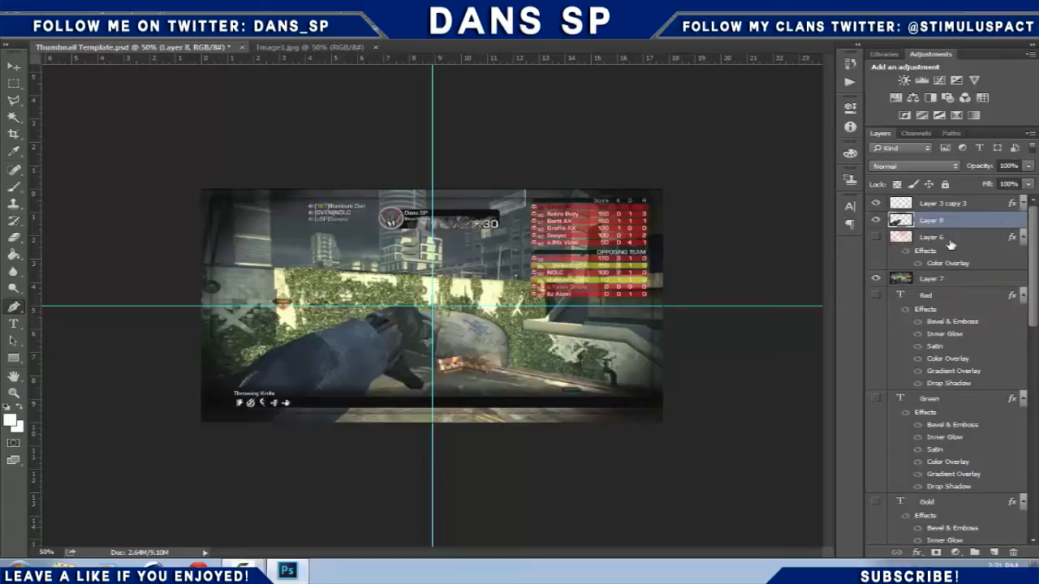
click(933, 240)
click(876, 238)
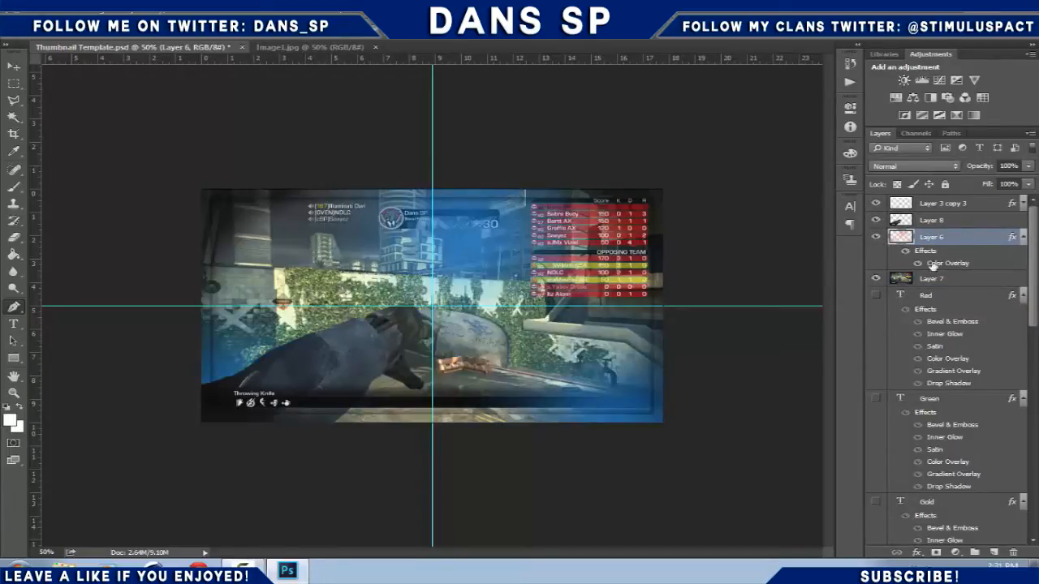
- Change the color overlay of the Layer 6 glow to bright green and apply the layer style
double_click(932, 265)
click(271, 250)
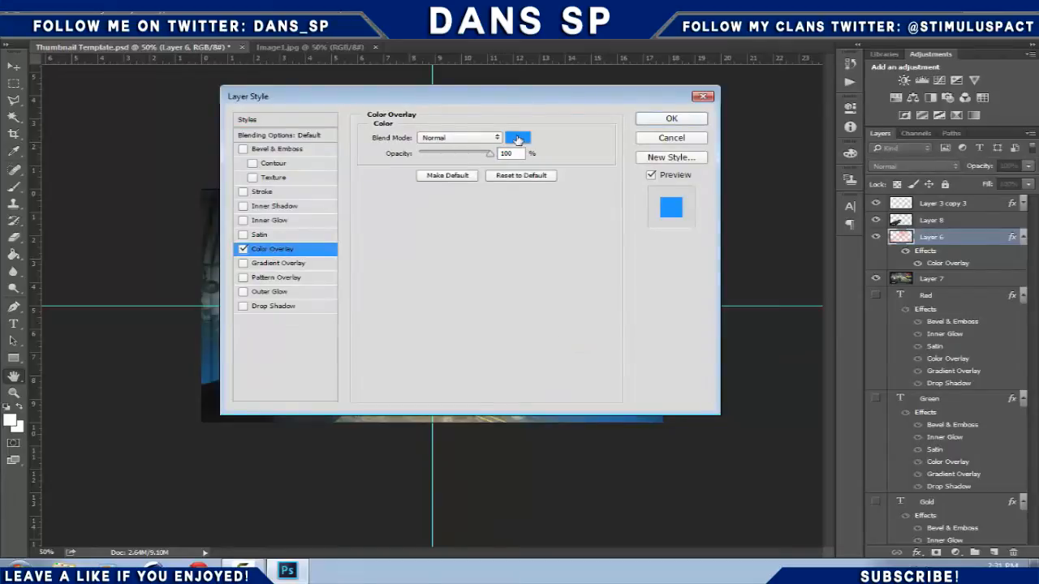
click(518, 138)
drag(497, 328, 501, 396)
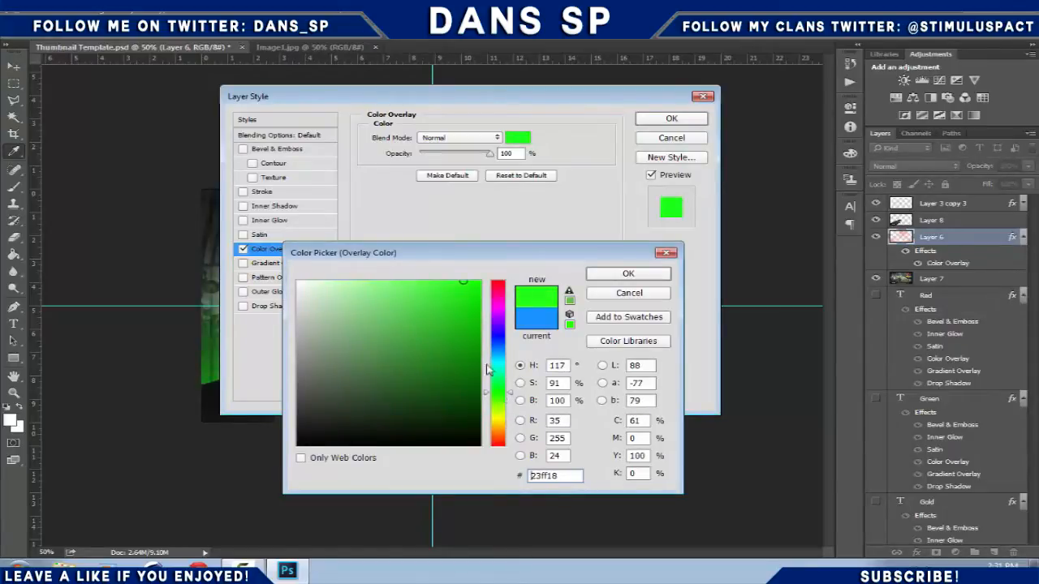
click(629, 275)
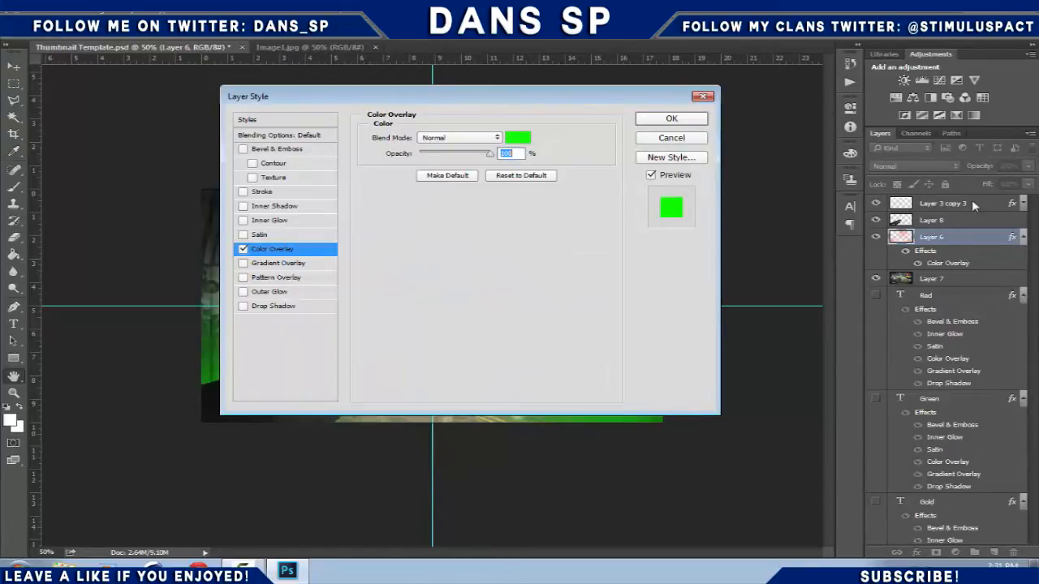
click(672, 118)
- Lower the opacity of Layer 7 to 40% and the opacity of Layer 6 to 60%
click(953, 280)
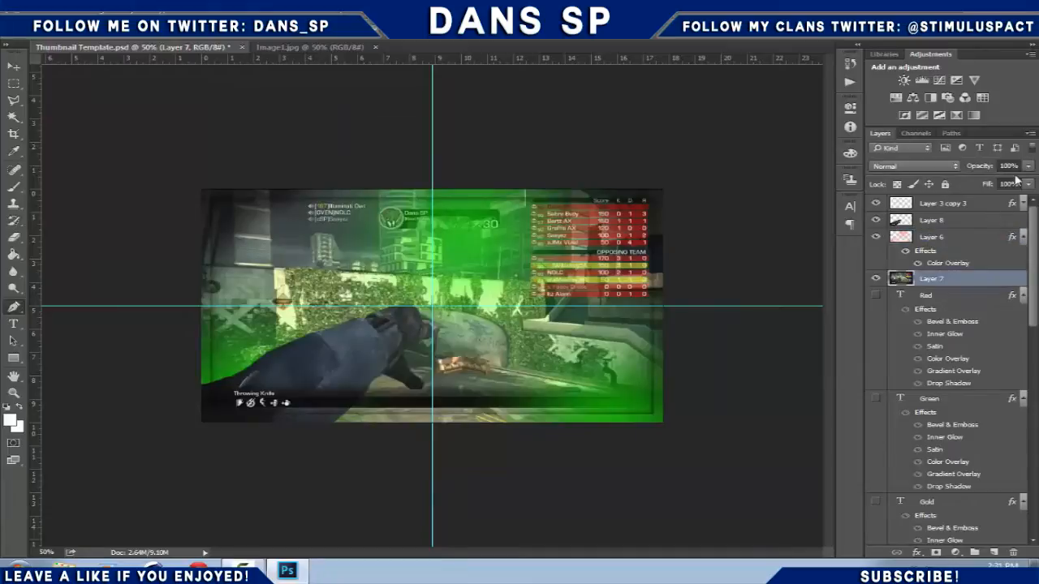
text(40)
key(Return)
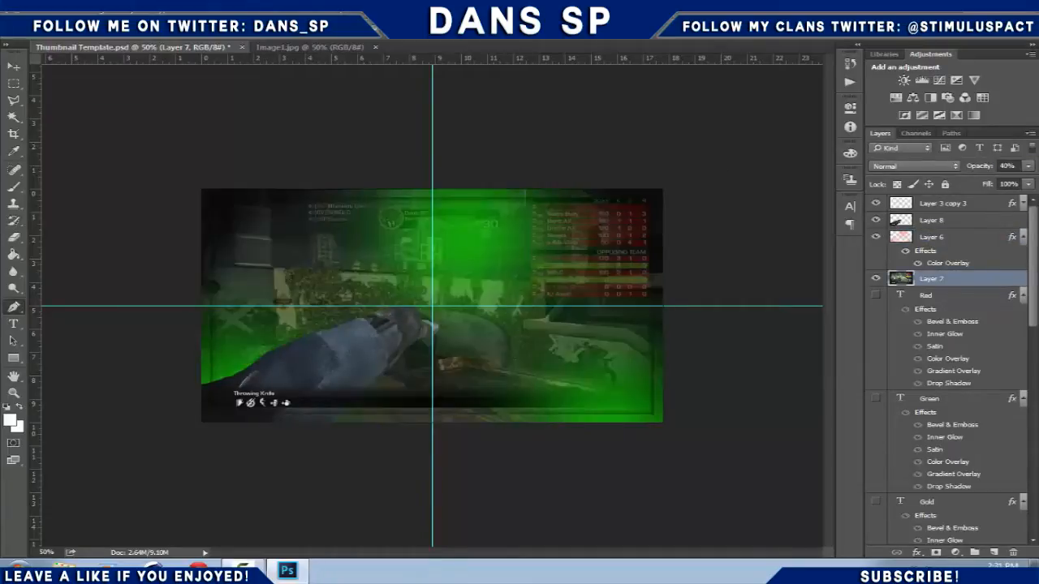
click(995, 223)
click(995, 234)
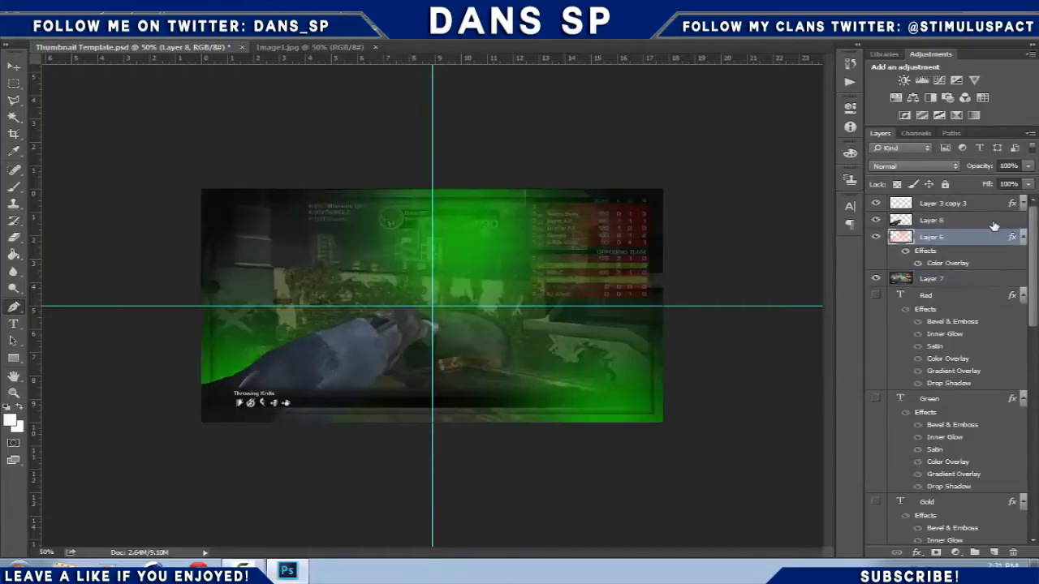
double_click(1008, 165)
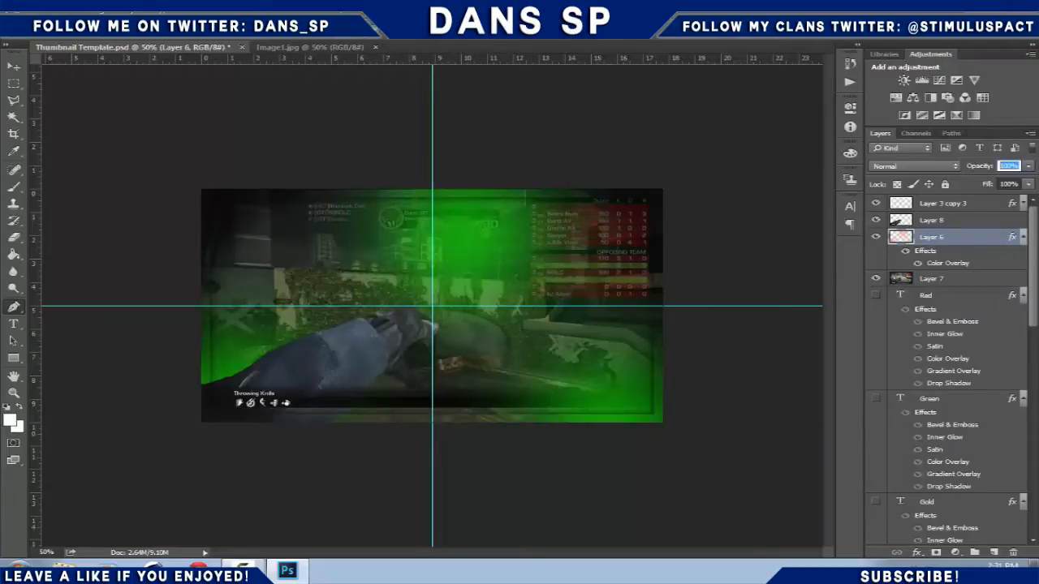
text(60)
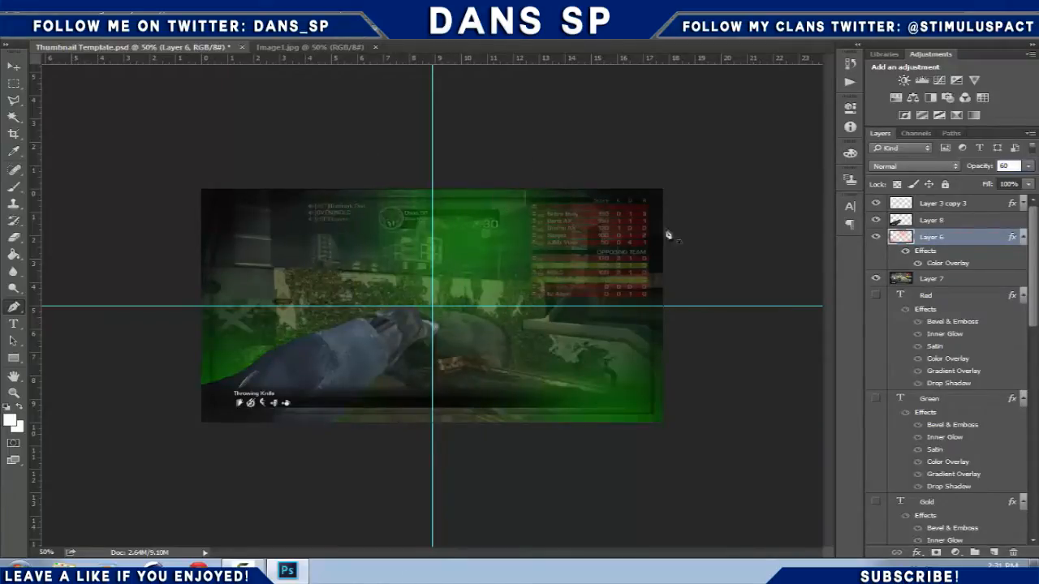
- Add a drop shadow with the default settings to the cut-out arm on Layer 8
click(948, 220)
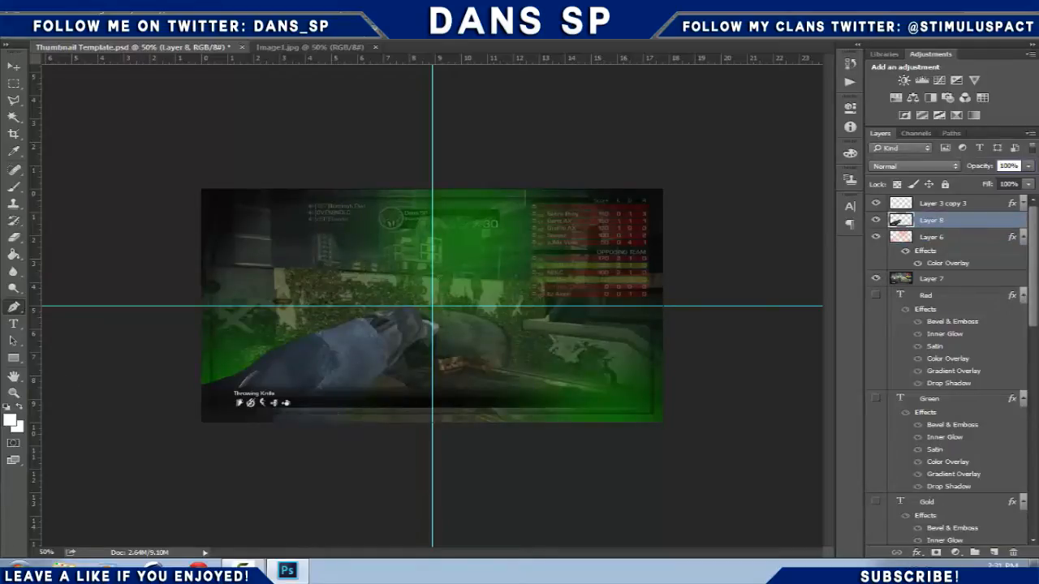
double_click(984, 221)
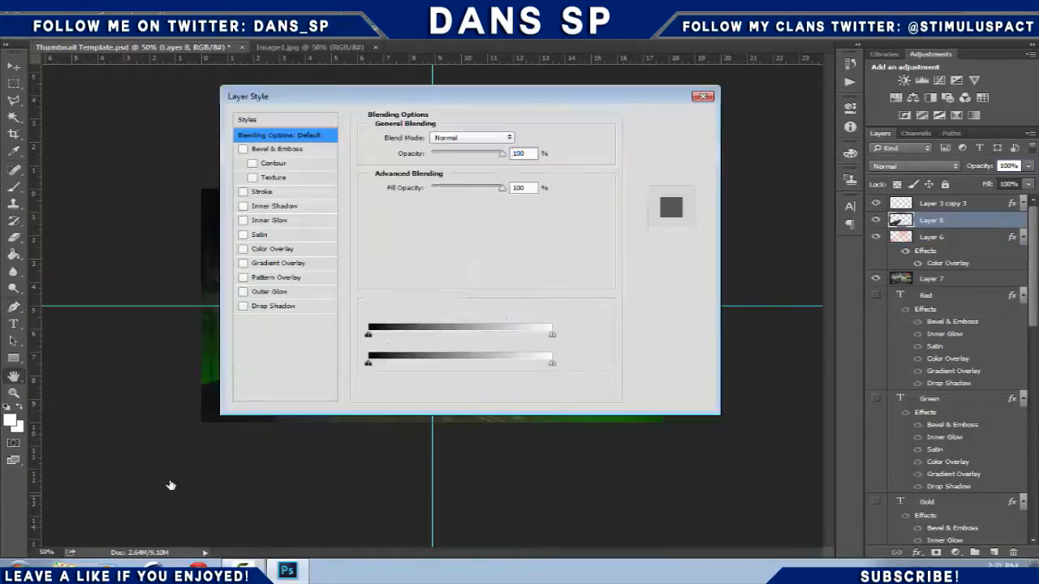
click(274, 305)
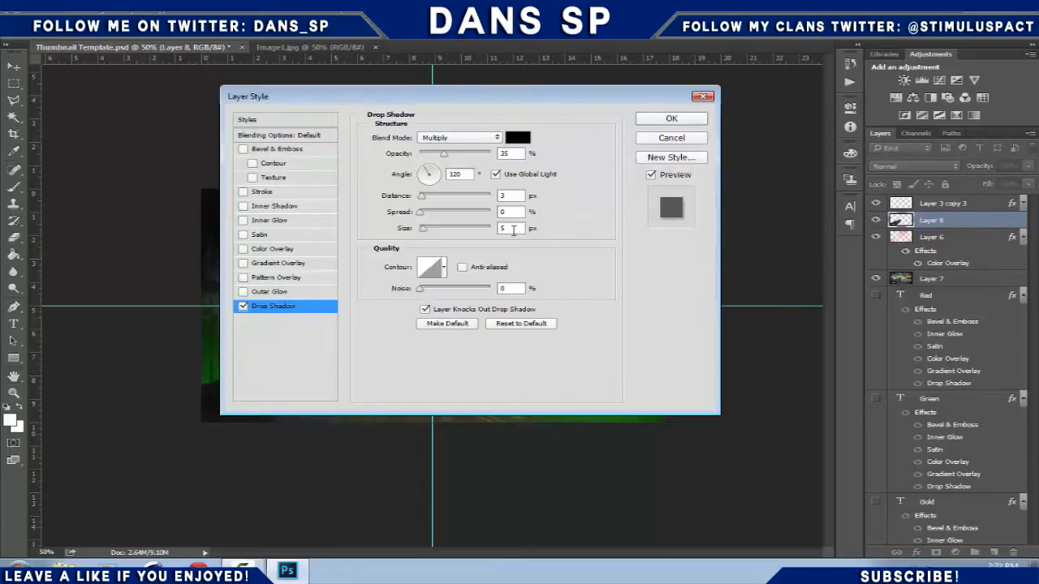
click(686, 120)
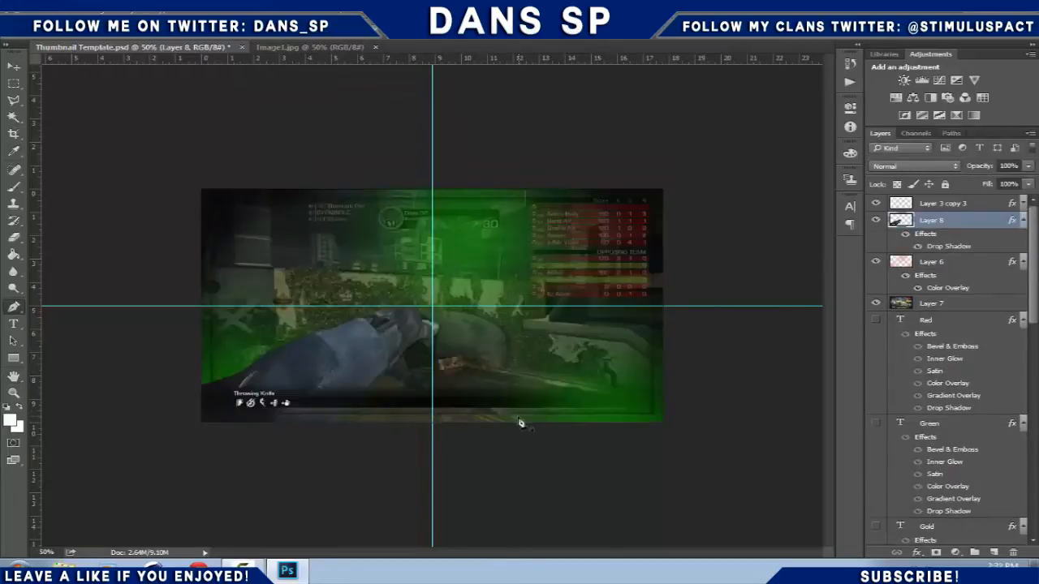
- Add the text "EXAMPLE" in a text box across the canvas, center it on the vertical guide near the upper edge, and commit it
key(t)
drag(237, 217, 613, 377)
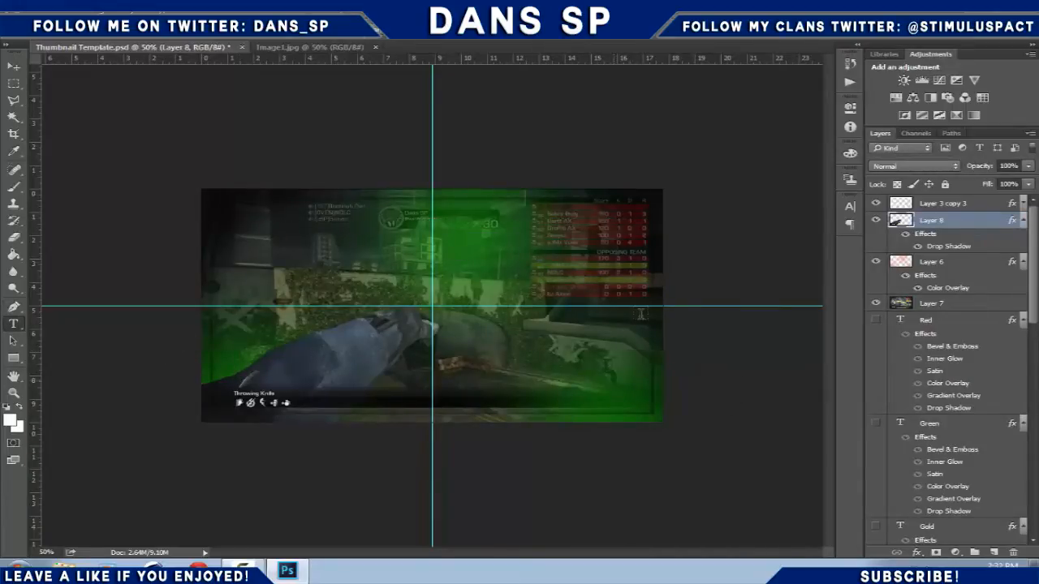
text(EXAMPL)
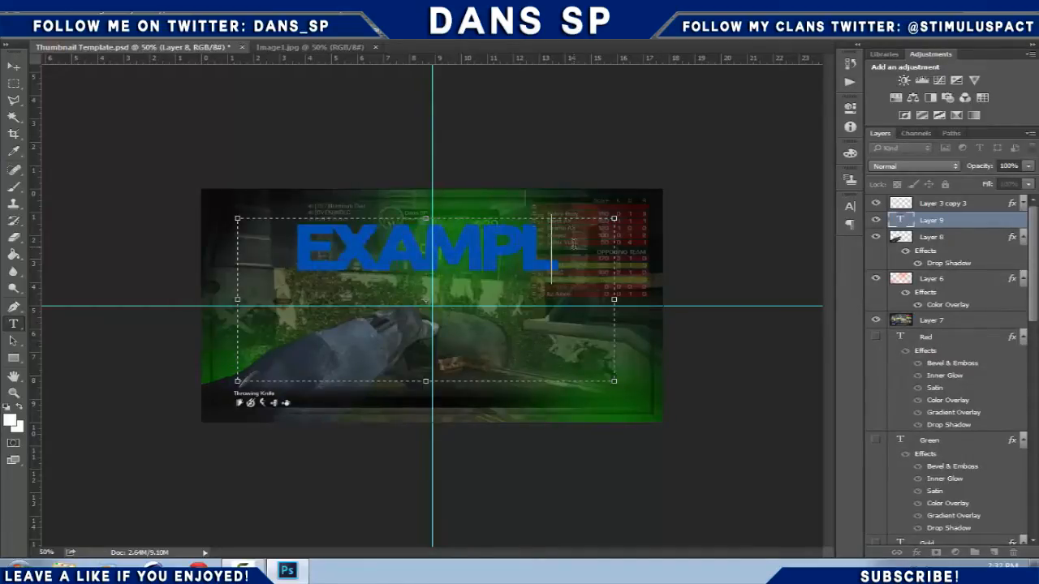
text(E)
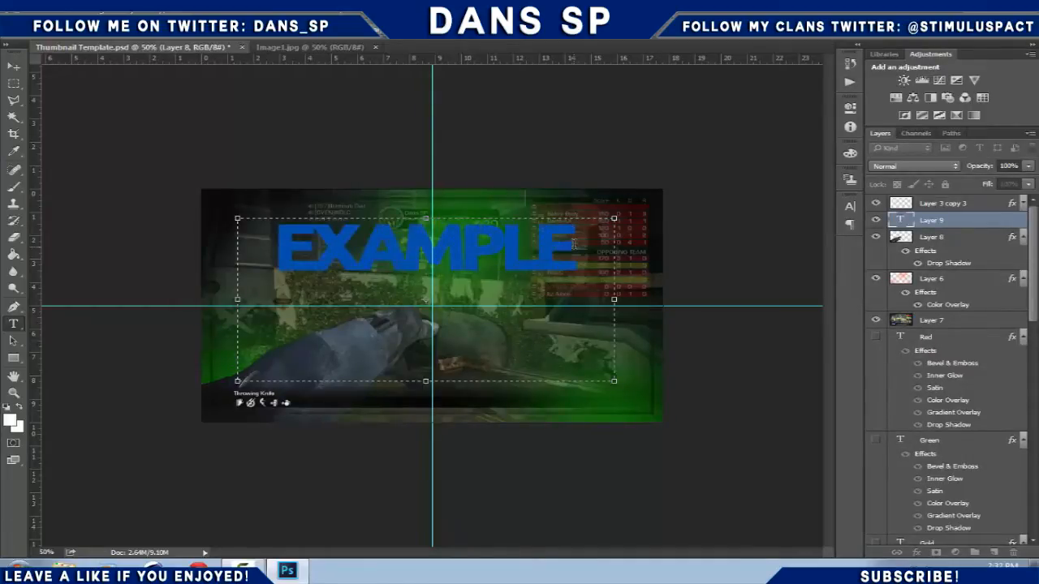
mouse_move(719, 255)
mouse_down()
mouse_move(733, 258)
mouse_move(728, 246)
mouse_up()
click(933, 220)
- Set the tracking of the whole "EXAMPLE" text to -100 and commit the edit
click(594, 247)
drag(585, 242, 188, 198)
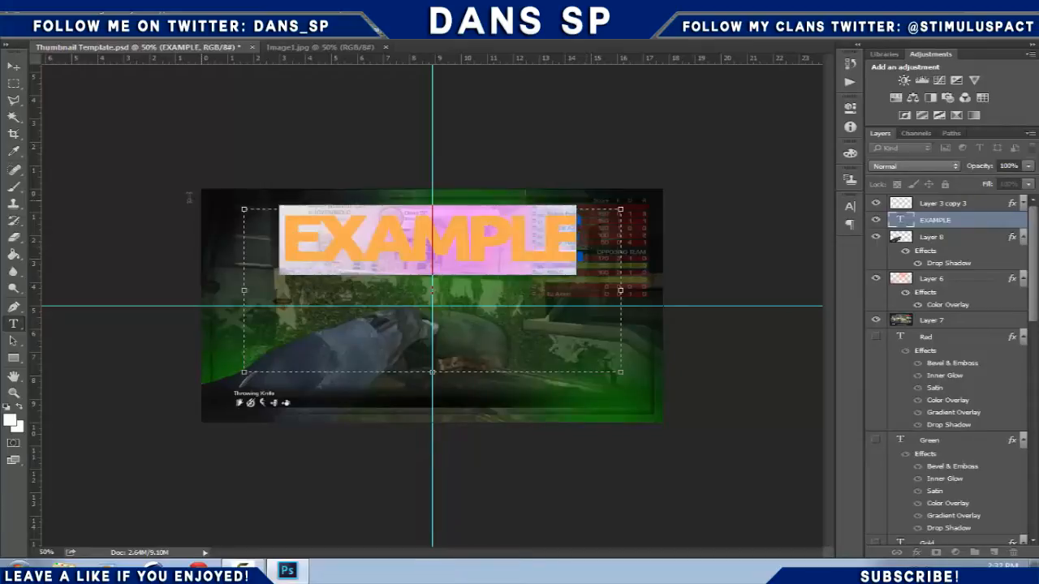
click(850, 207)
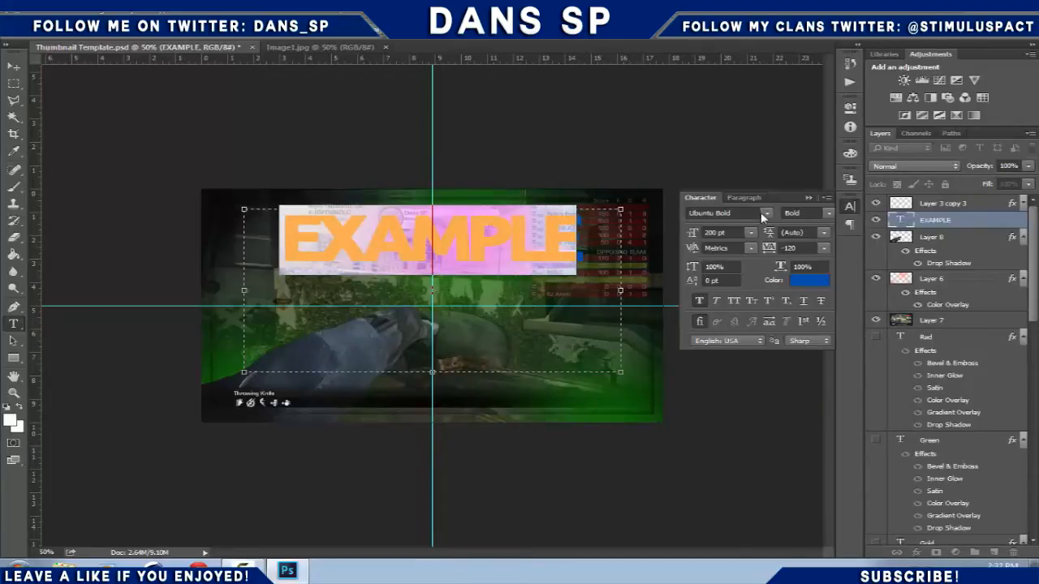
click(791, 247)
text(-100)
key(Return)
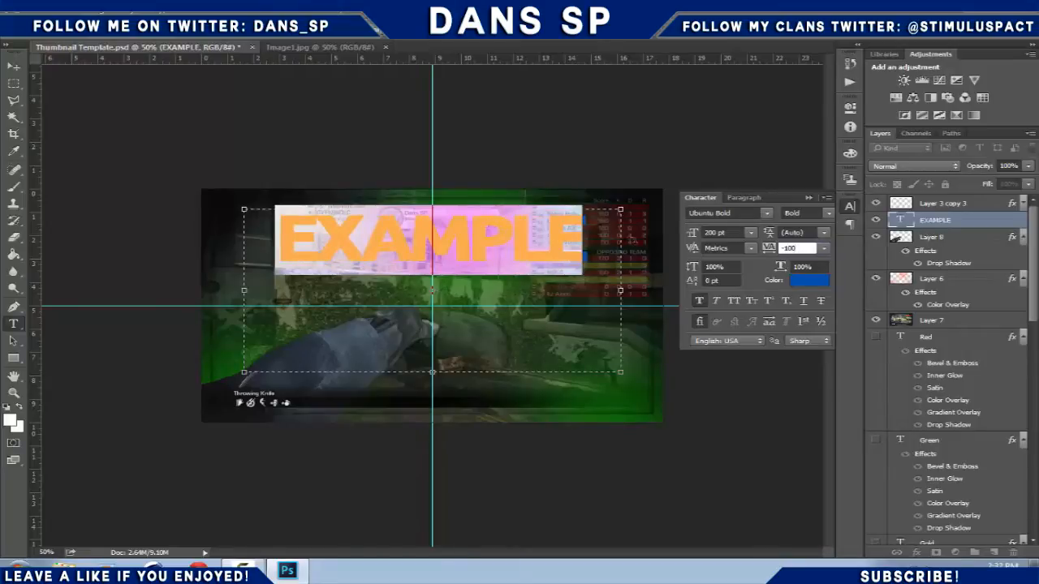
click(616, 244)
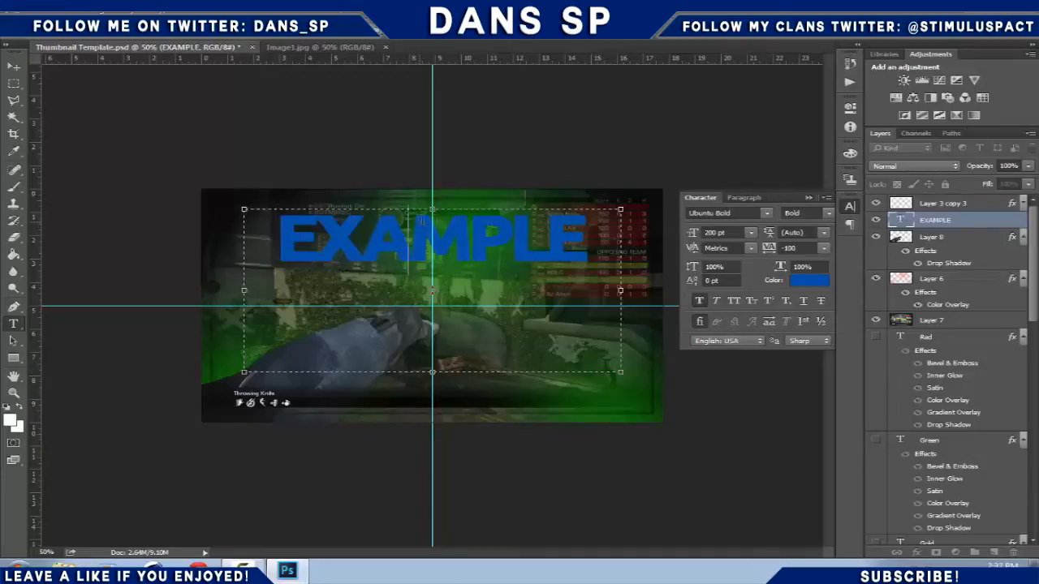
key(ctrl+Return)
- Add the text "THUMBNAIL" in a second text box and center it on the vertical guide just under "EXAMPLE"
drag(223, 290, 757, 446)
text(THUMBNAIL)
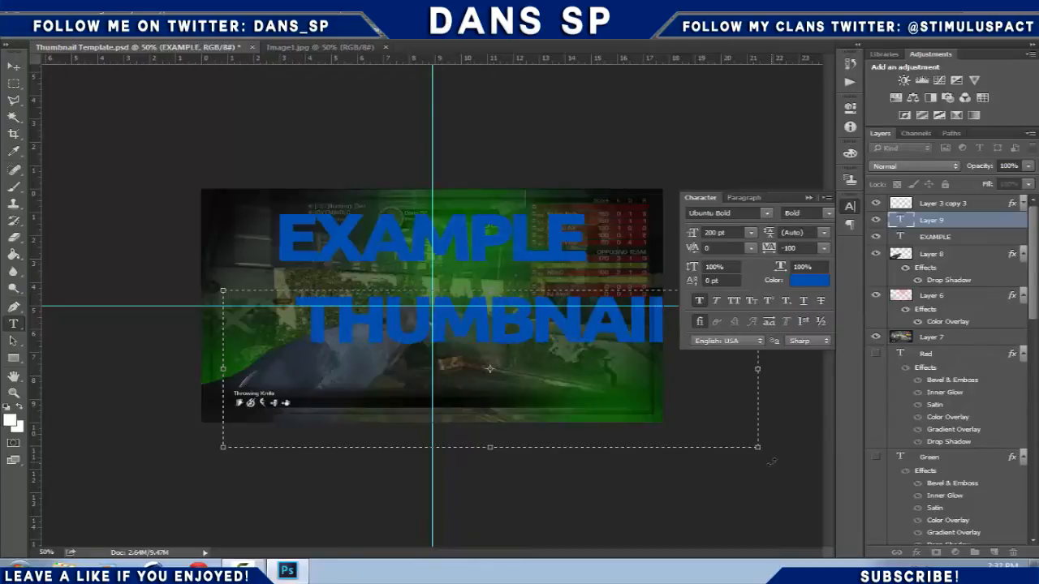
drag(791, 405, 725, 355)
- Change the font of the whole "THUMBNAIL" text to Feast of Flesh BB Italic
key(ctrl+a)
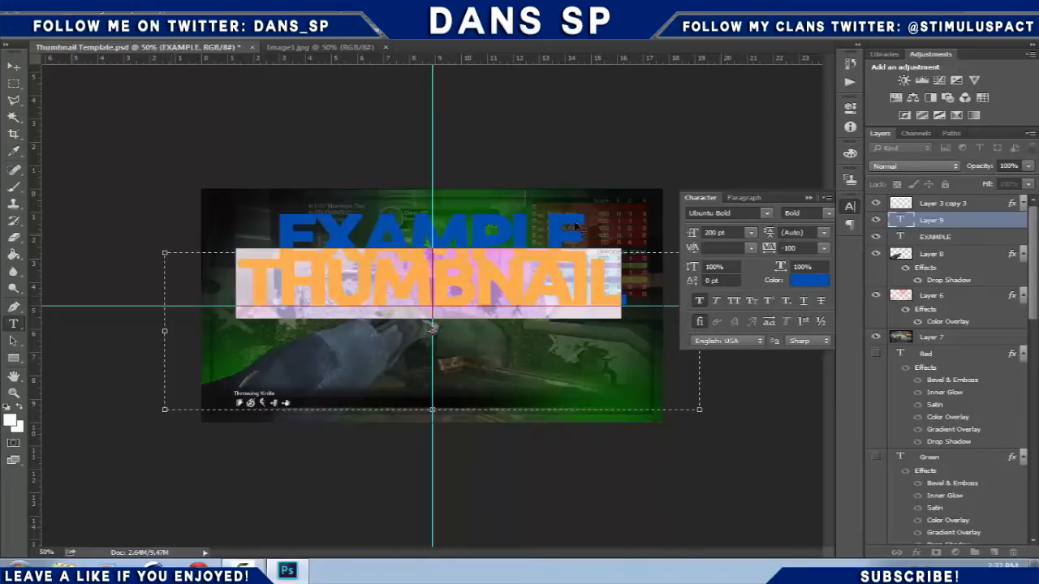
click(767, 214)
text(fea)
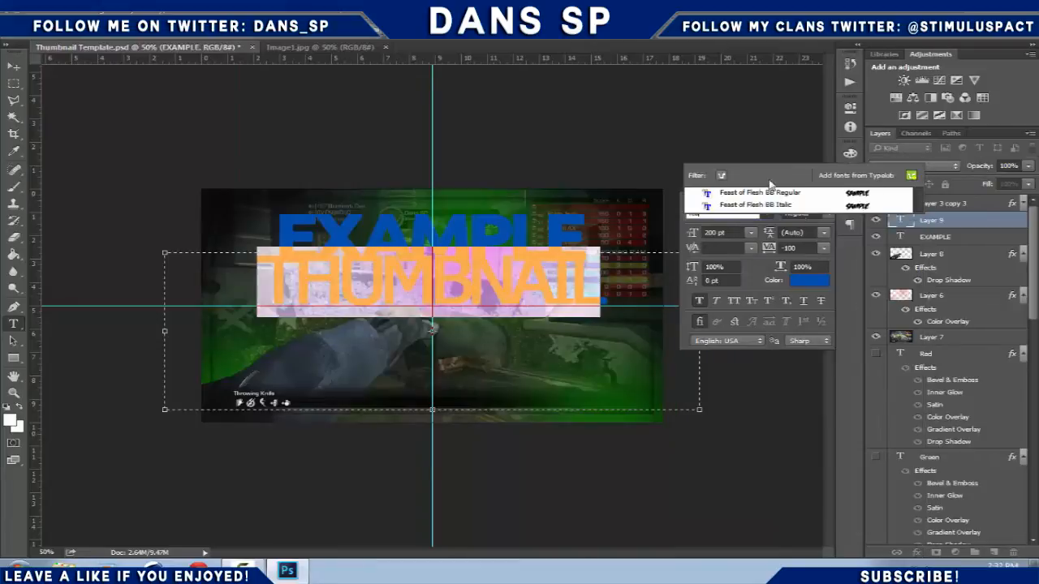
click(782, 206)
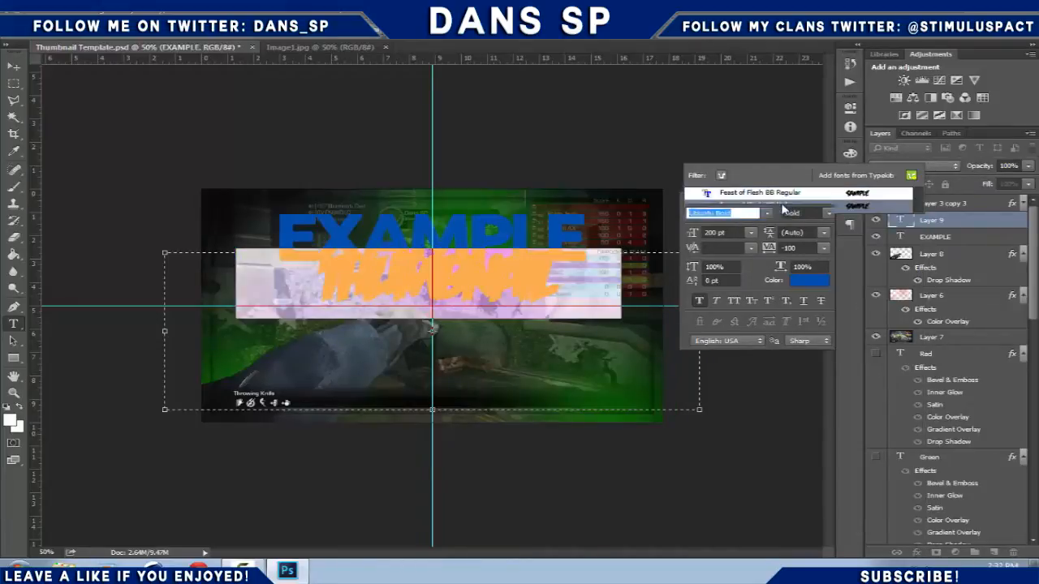
- Set the "THUMBNAIL" text's tracking to 70 and its font size to 230 pt, and commit the edit
click(809, 247)
text(70)
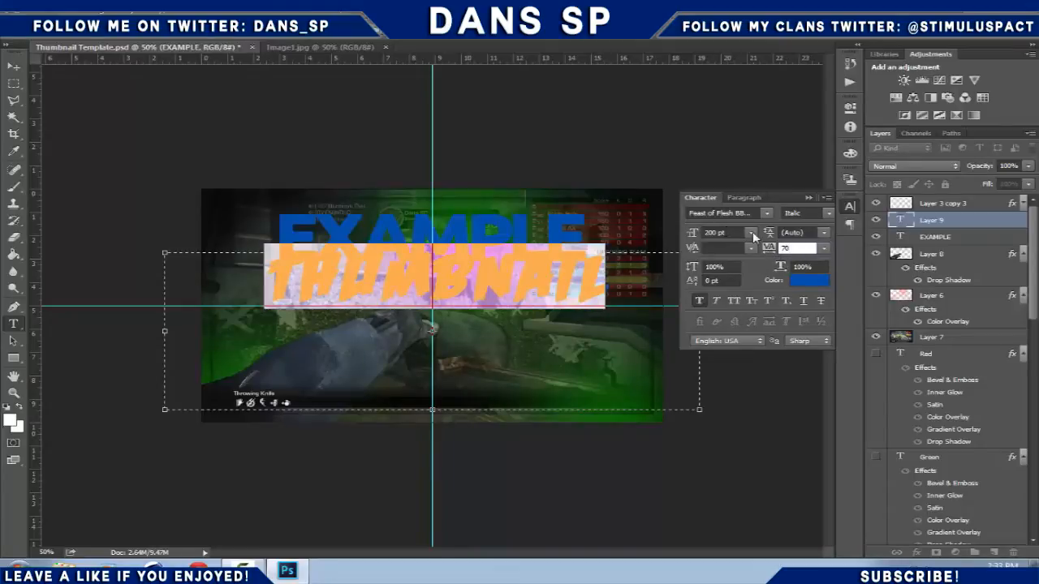
click(724, 234)
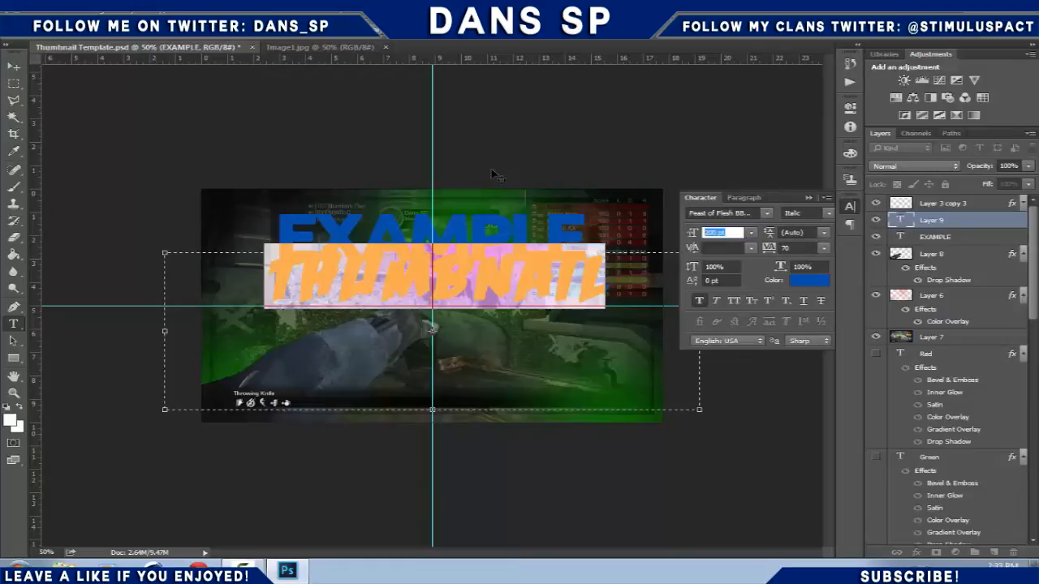
text(2)
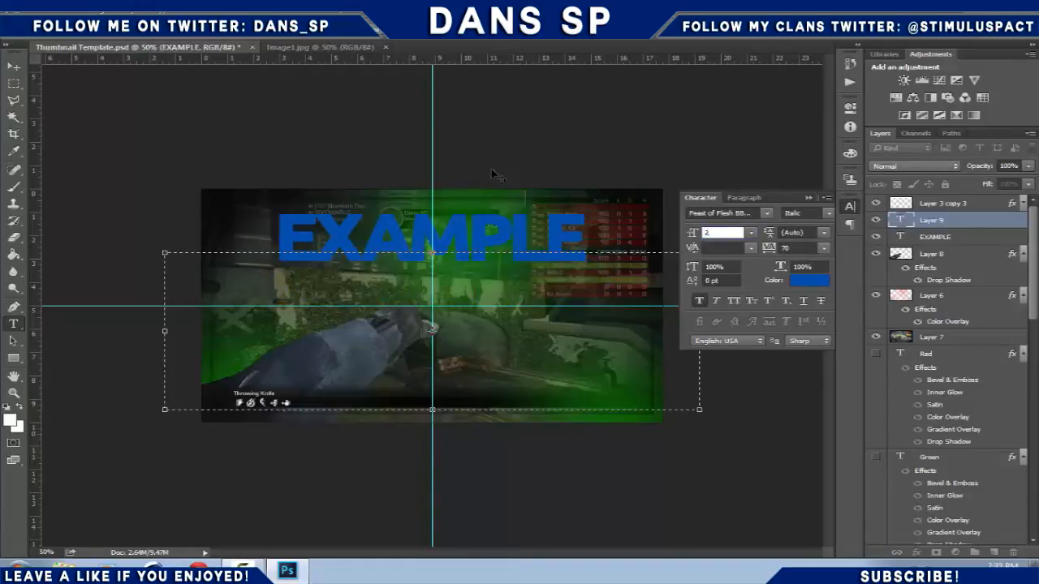
text(30)
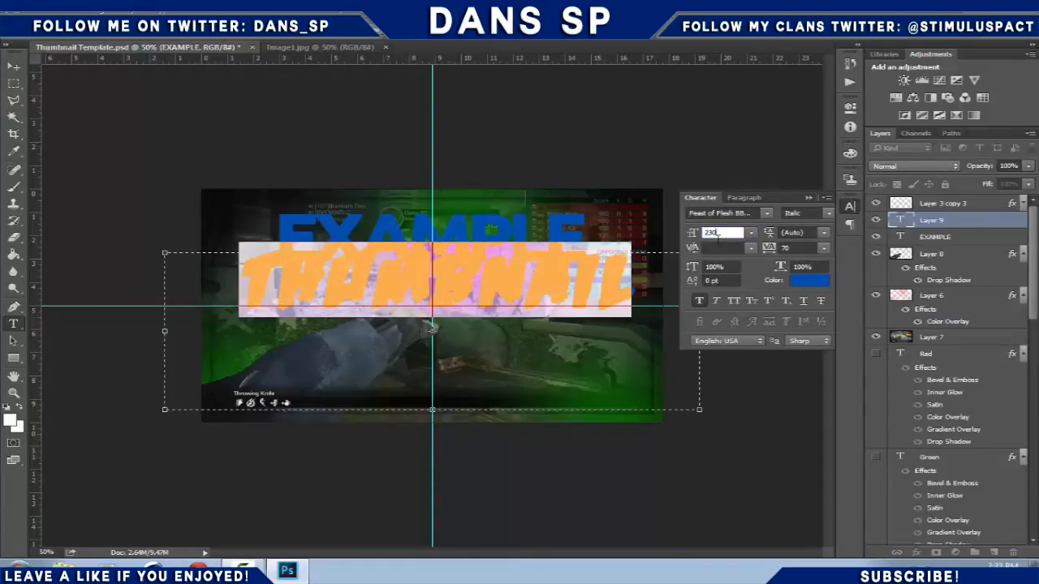
click(942, 223)
click(475, 287)
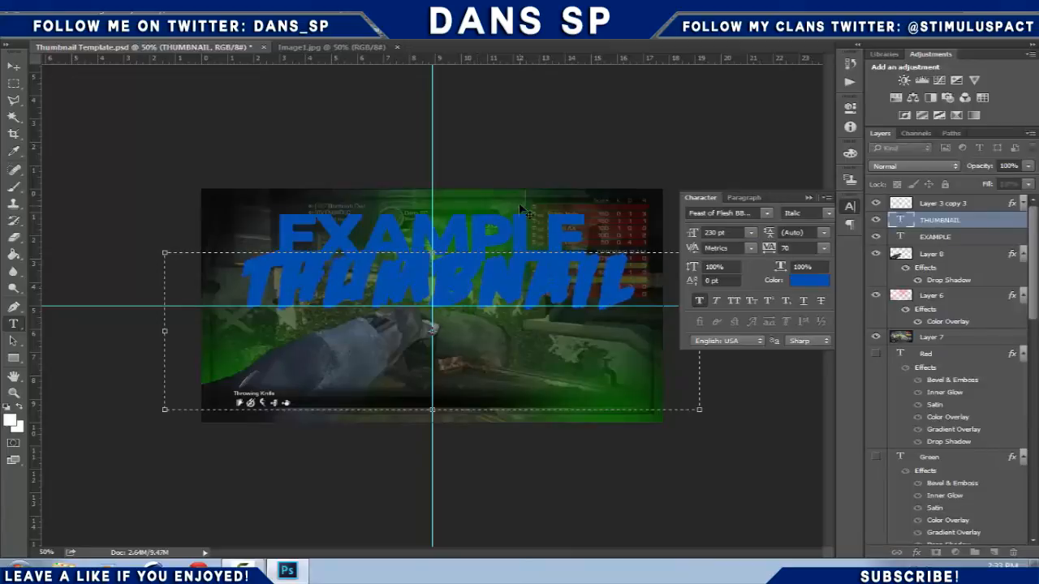
click(946, 217)
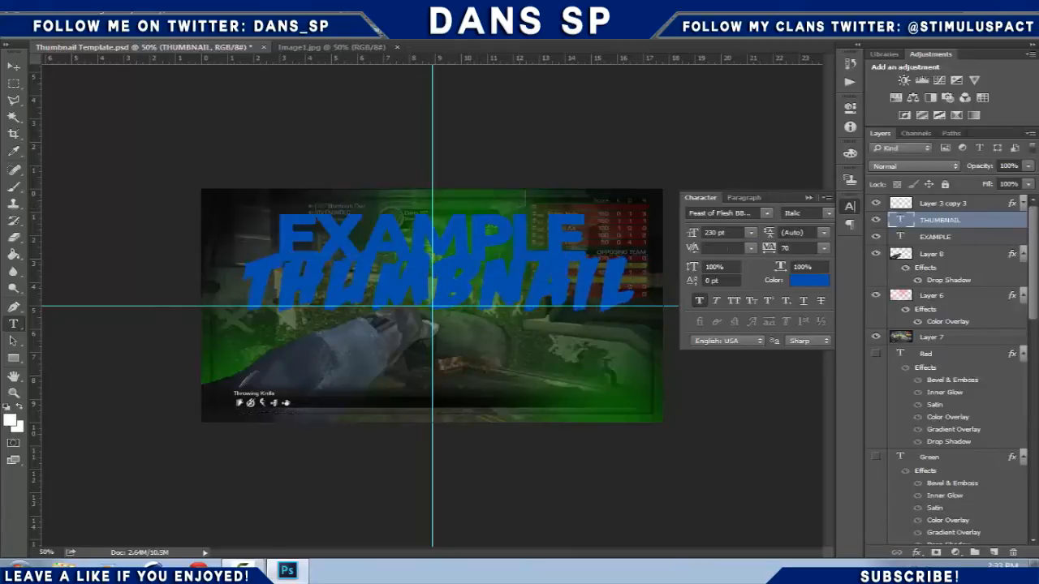
- Copy the layer style from the Grey text layer and paste it onto the EXAMPLE layer
drag(1030, 304, 1013, 543)
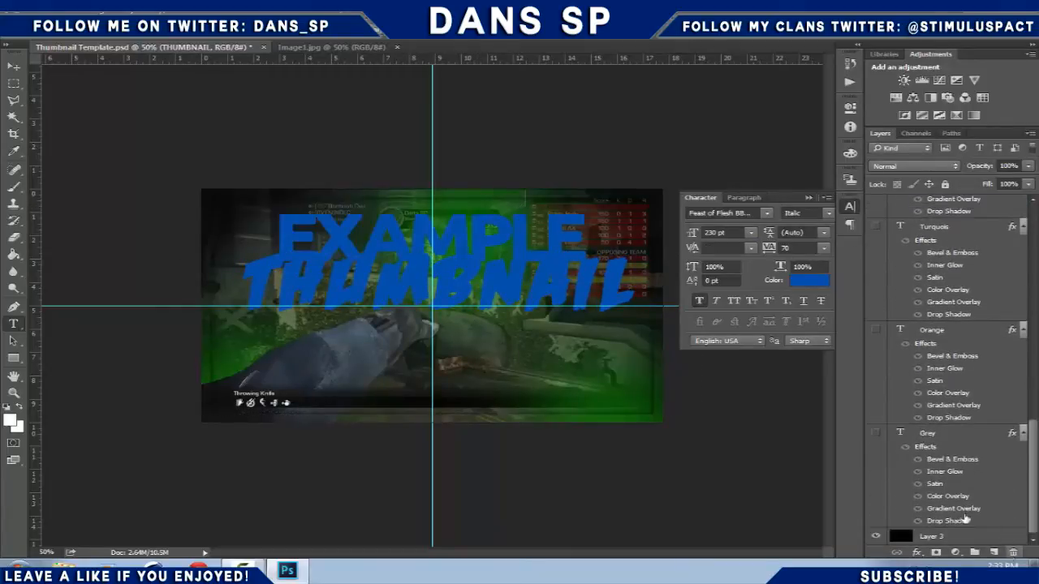
right_click(944, 430)
click(805, 444)
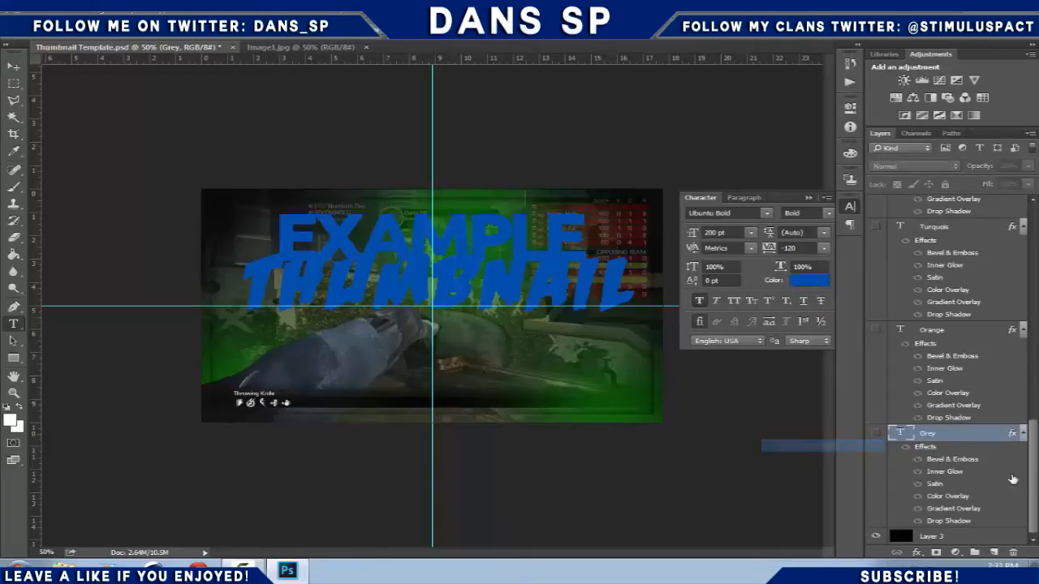
drag(1033, 473, 1038, 192)
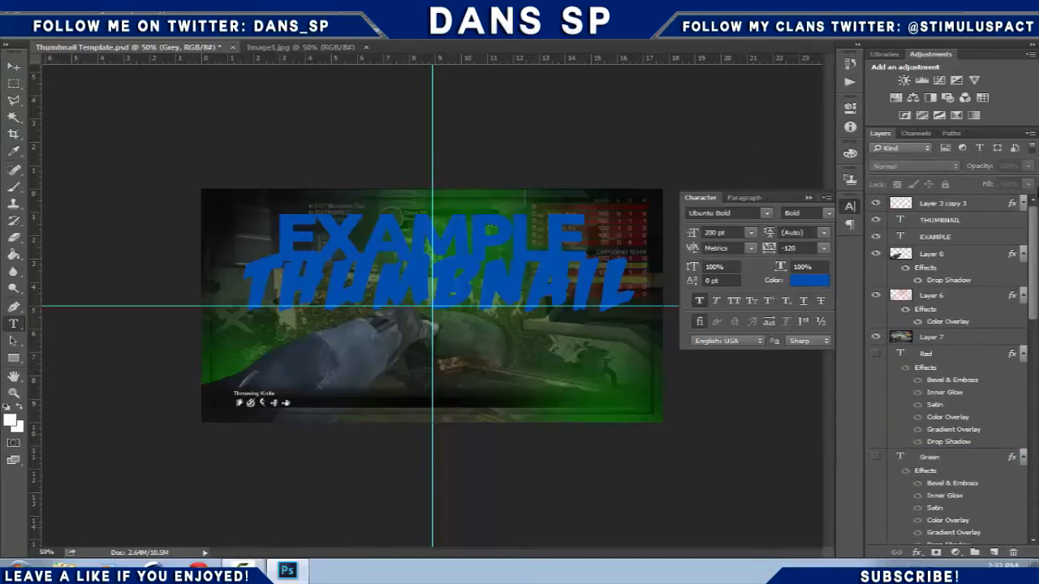
right_click(956, 241)
click(819, 457)
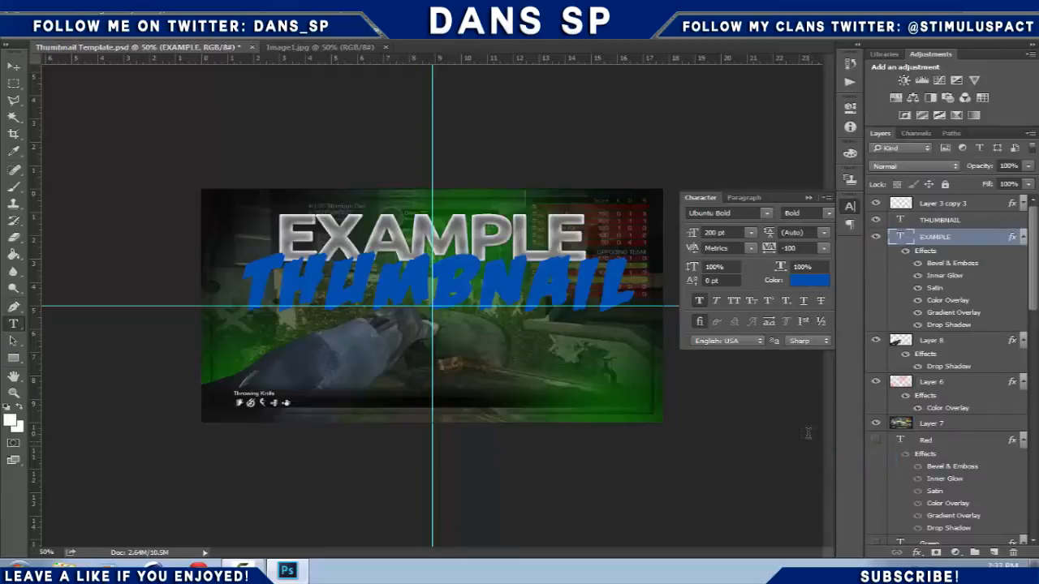
- Copy the layer style from the Green text layer and paste it onto the THUMBNAIL layer
drag(1035, 287, 1023, 352)
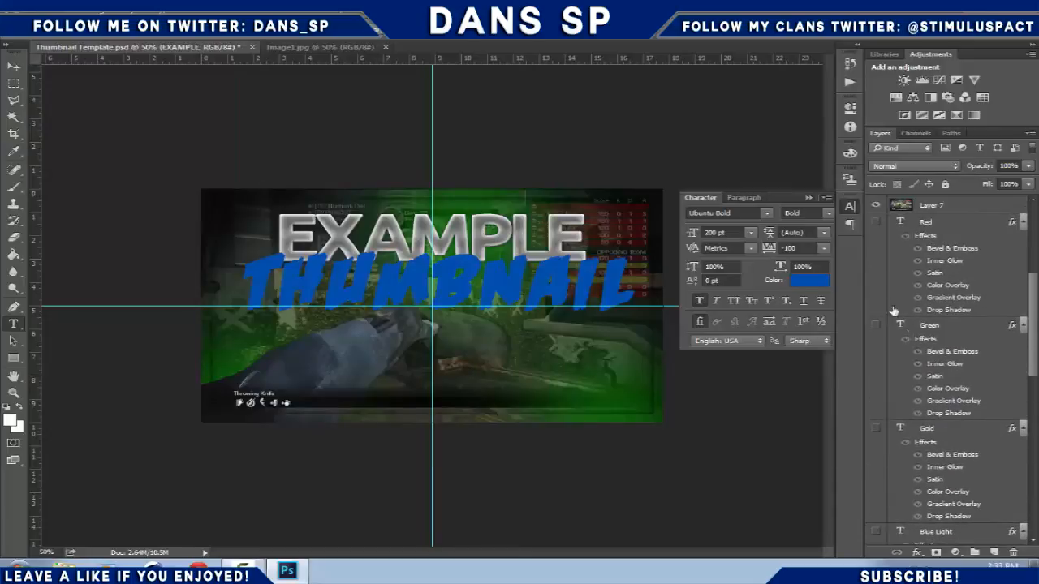
right_click(949, 329)
click(812, 443)
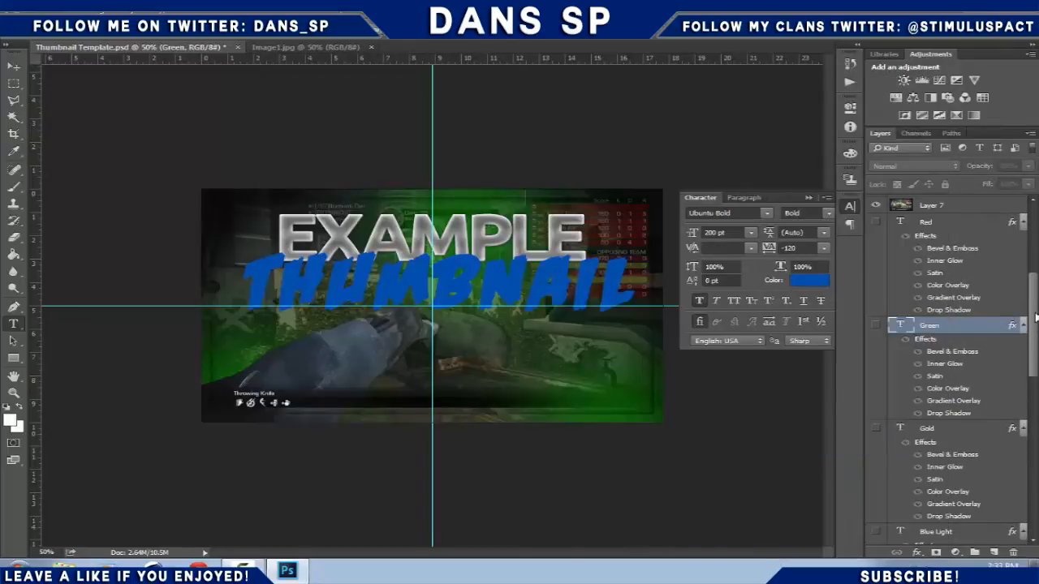
drag(1035, 318, 1013, 192)
right_click(945, 221)
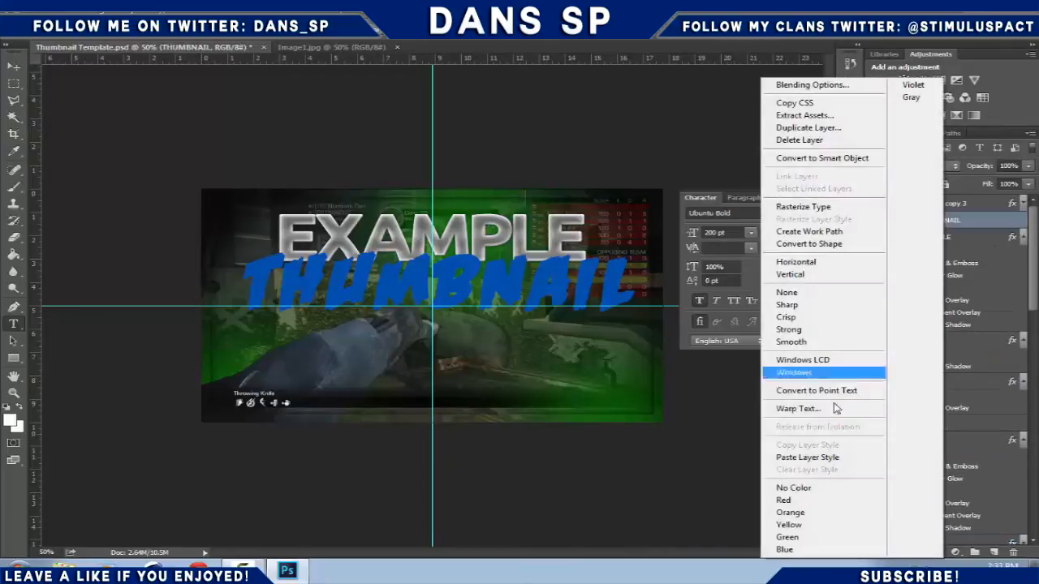
click(823, 465)
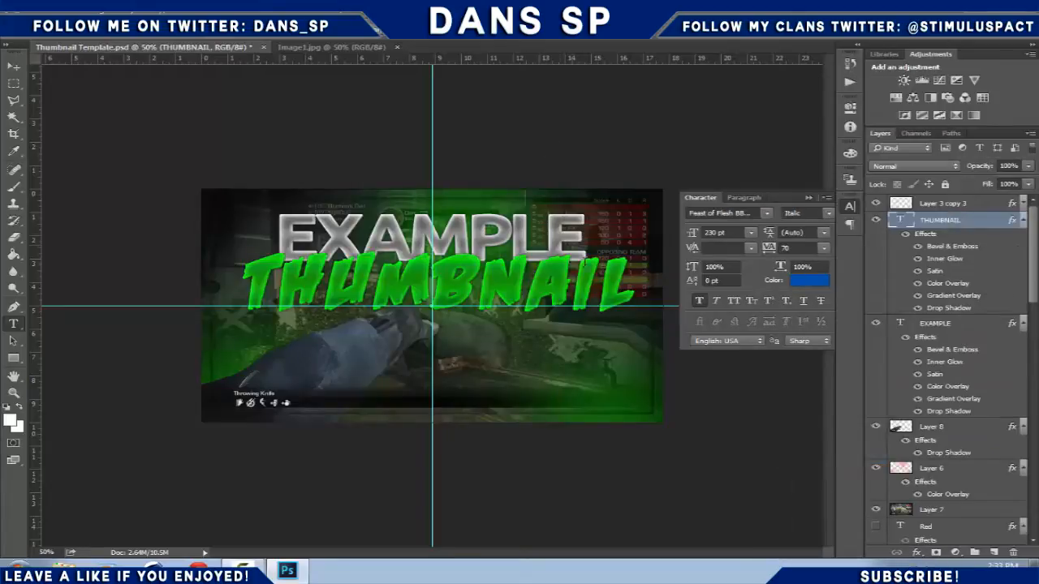